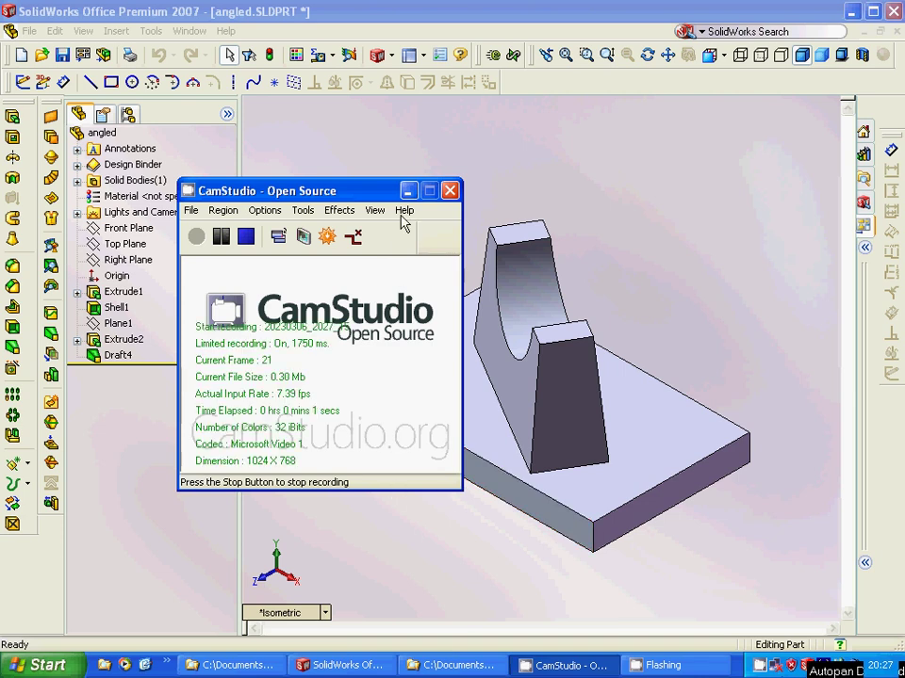
# Move CamStudio off the angled bracket, orbit it to a tilted view, and bring up Extrude1's actions.
pyautogui.click(406, 193)
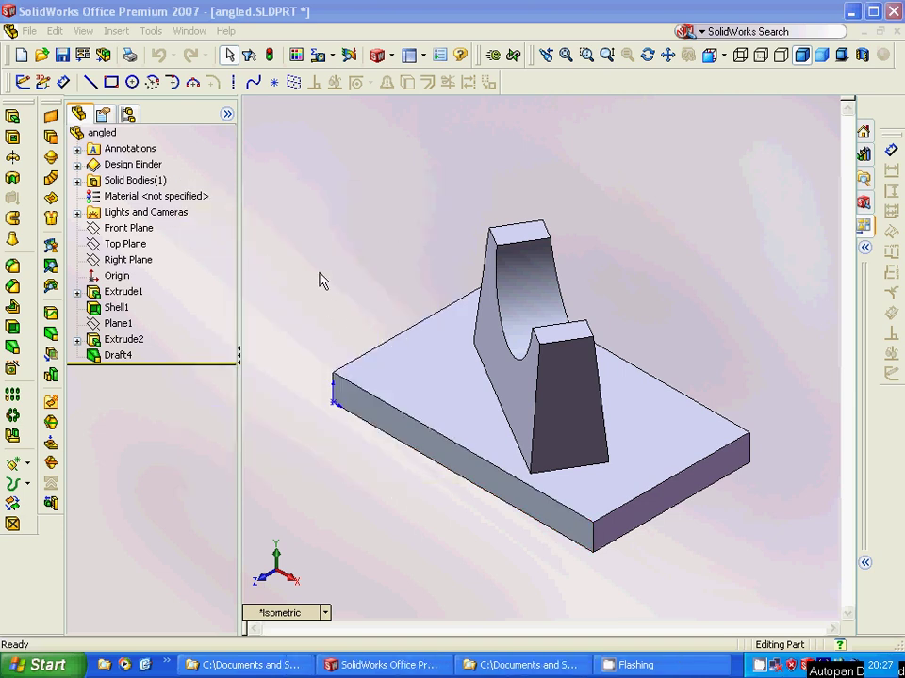
pyautogui.moveTo(319, 279)
pyautogui.mouseDown(button='middle')
pyautogui.moveTo(359, 309)
pyautogui.moveTo(361, 264)
pyautogui.moveTo(316, 269)
pyautogui.mouseUp(button='middle')
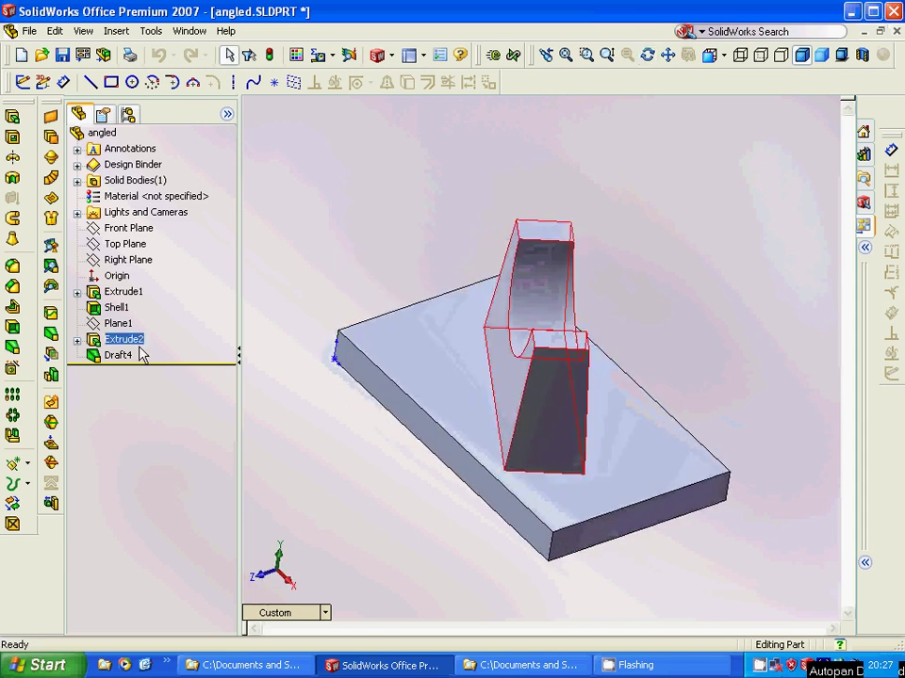
pyautogui.rightClick(127, 293)
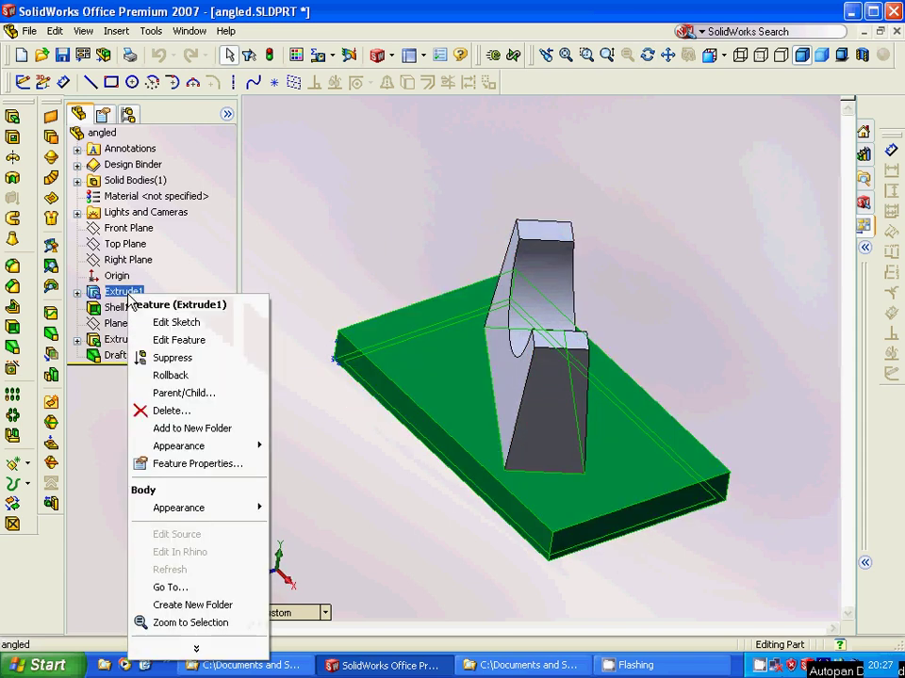
# Suppress Extrude1 and all later features, then expand it to select Sketch1.
pyautogui.click(173, 360)
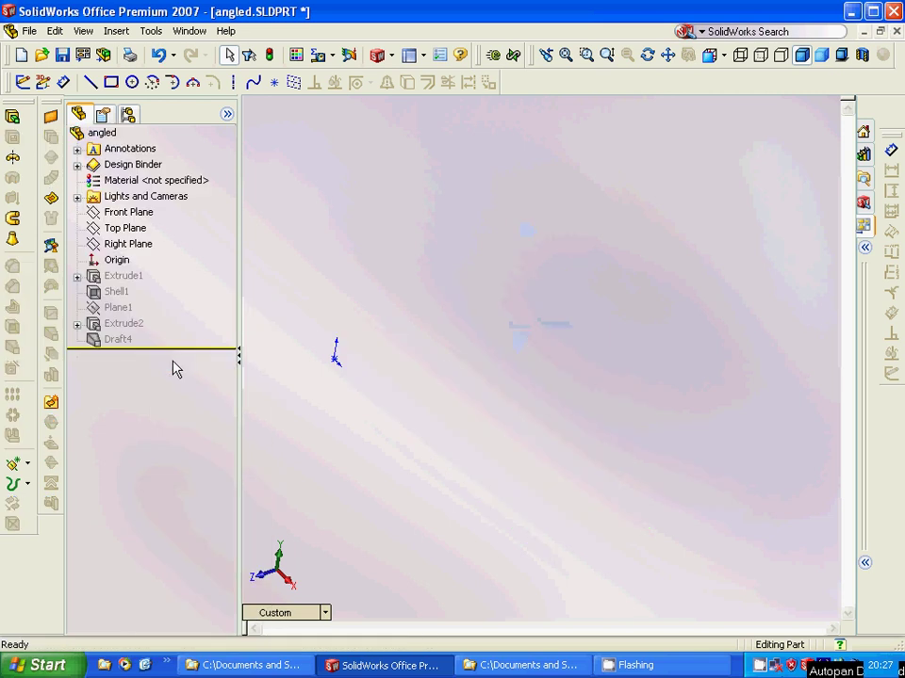
pyautogui.click(77, 276)
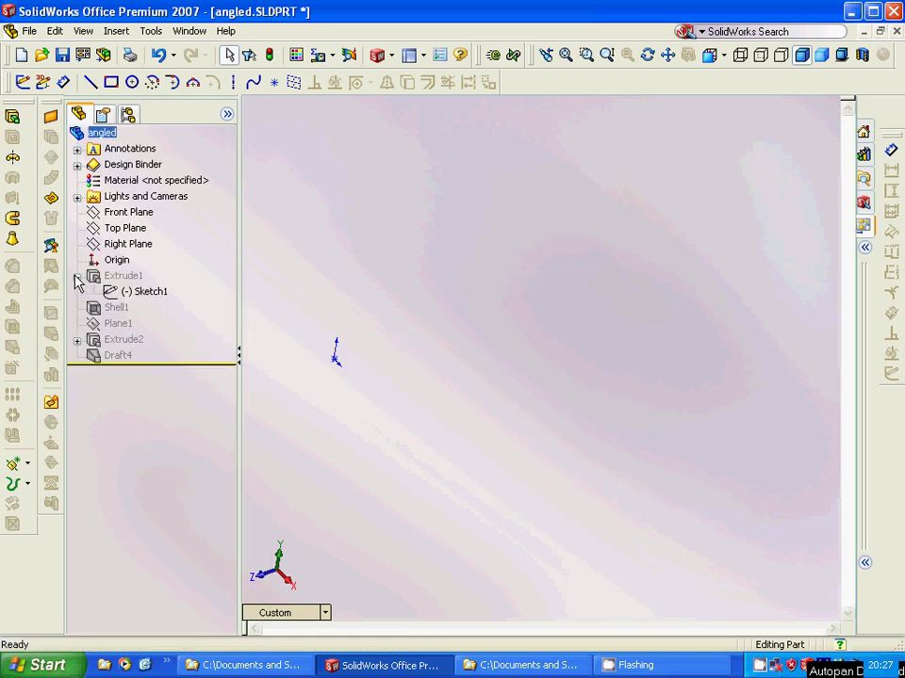
pyautogui.click(142, 294)
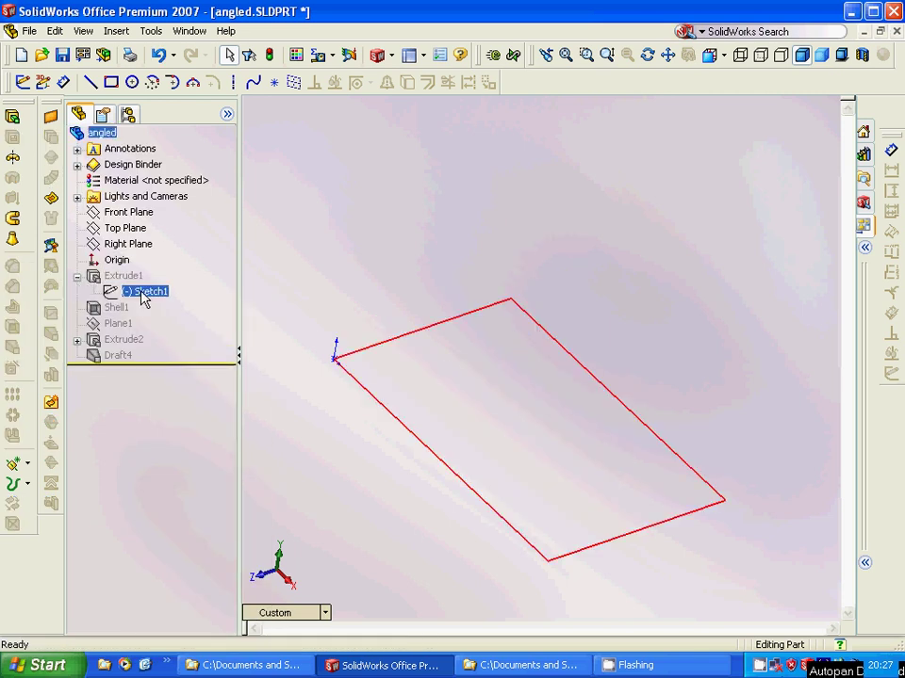
# Compare Sketch1's rectangle against the Top and Front Planes, then reselect Sketch1 and Extrude1.
pyautogui.click(134, 230)
pyautogui.click(149, 292)
pyautogui.click(128, 212)
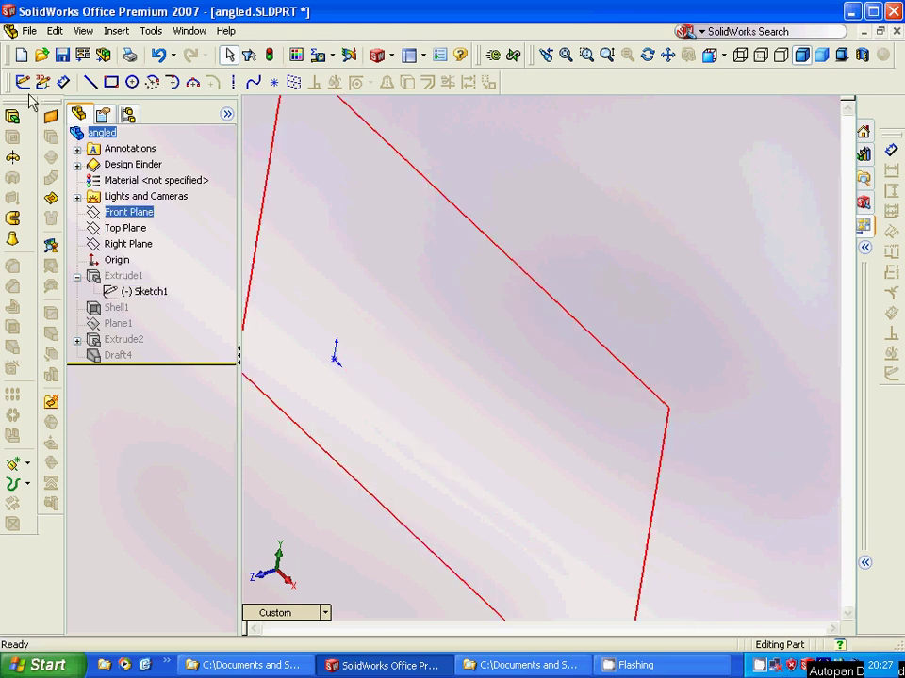
pyautogui.click(209, 358)
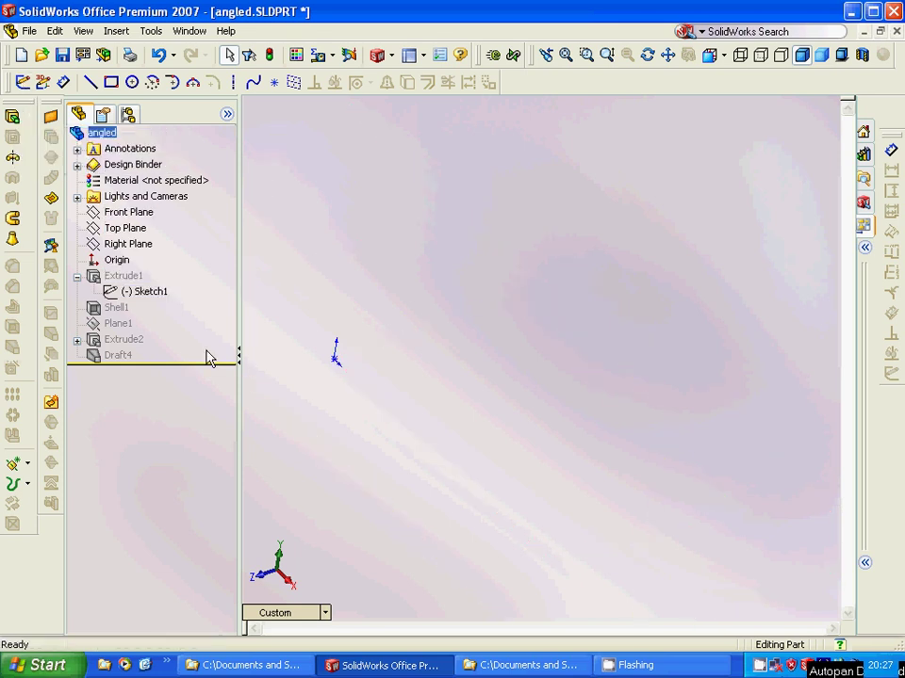
pyautogui.click(156, 294)
pyautogui.keyDown('ctrl'); pyautogui.click(124, 275); pyautogui.keyUp('ctrl')
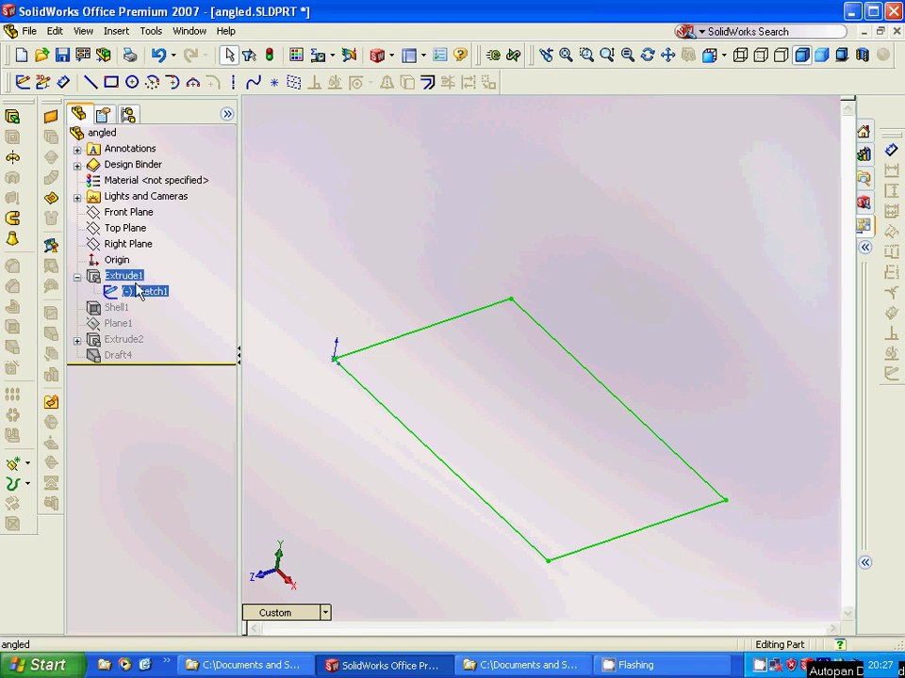
# Unsuppress Extrude1 and Shell1, then orbit to inspect the hollow, open-topped tray.
pyautogui.rightClick(137, 282)
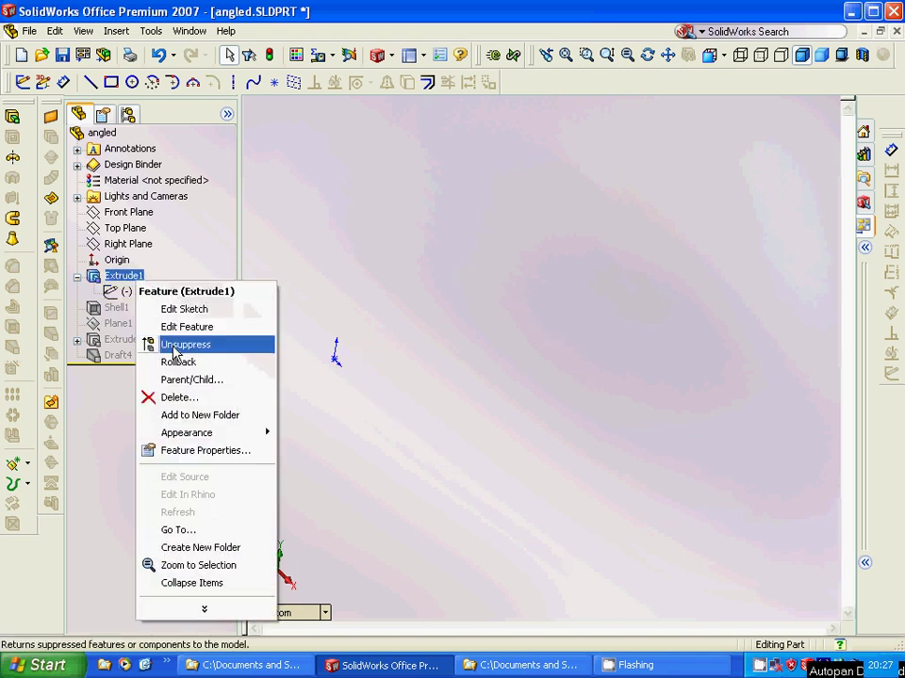
pyautogui.click(174, 352)
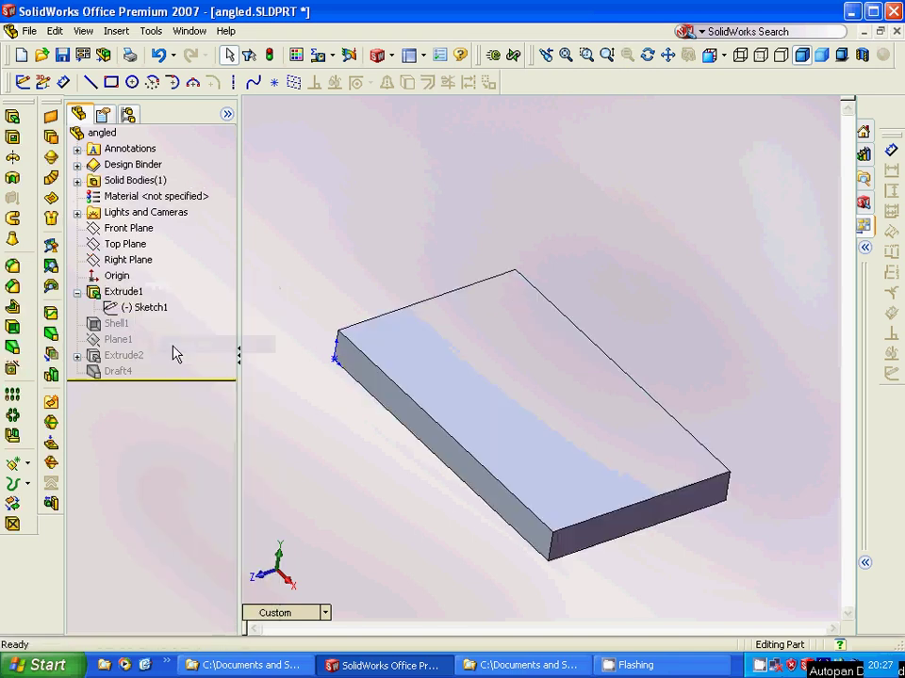
pyautogui.click(120, 324)
pyautogui.rightClick(125, 329)
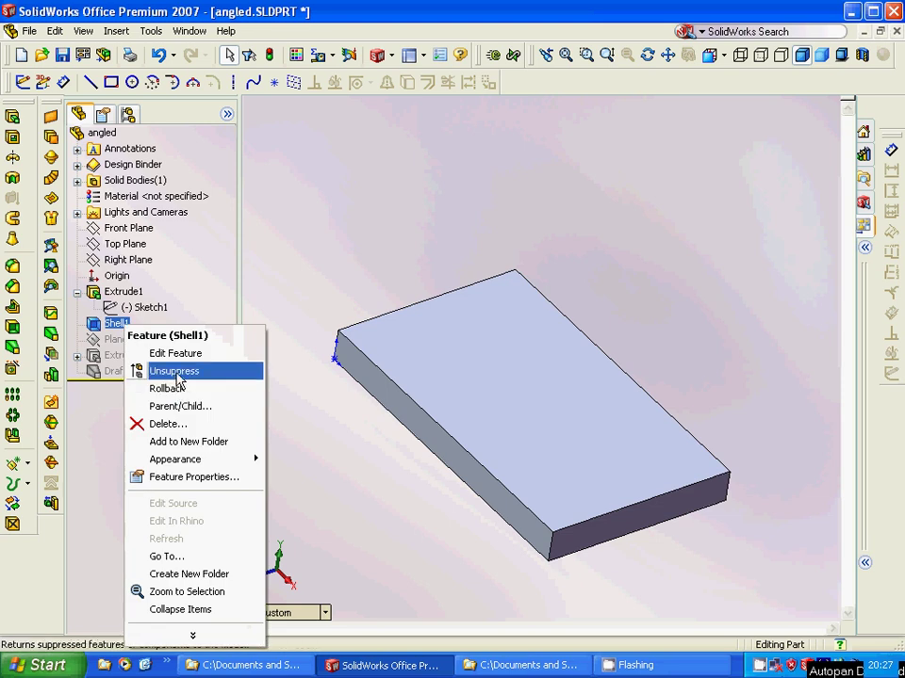
pyautogui.click(177, 377)
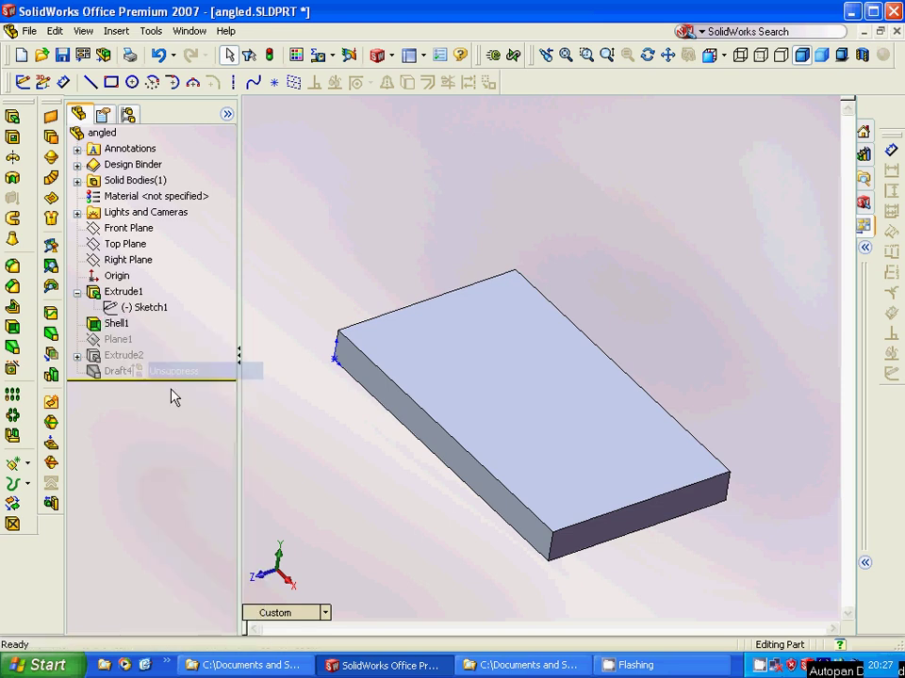
pyautogui.moveTo(313, 448); pyautogui.dragTo(381, 339, button='middle')
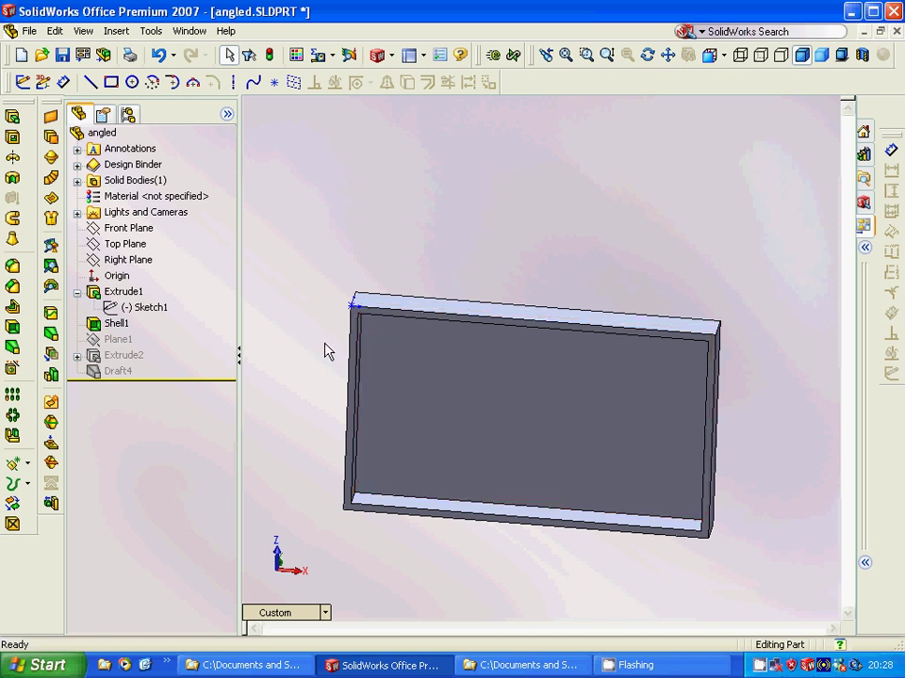
pyautogui.moveTo(323, 350); pyautogui.dragTo(257, 454, button='middle')
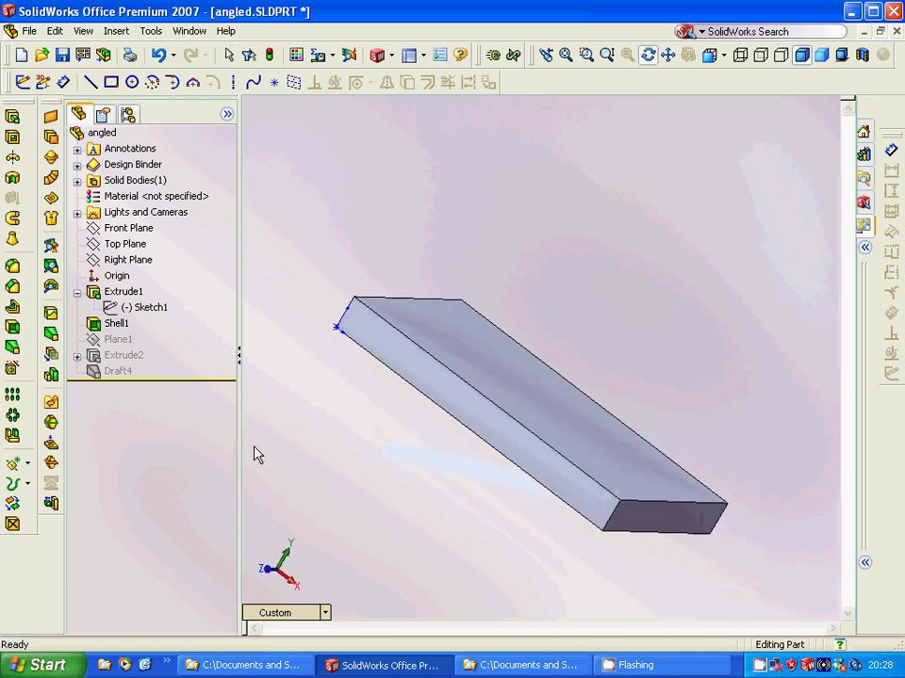
# Unsuppress Plane1 so it returns across the shelled block.
pyautogui.click(118, 340)
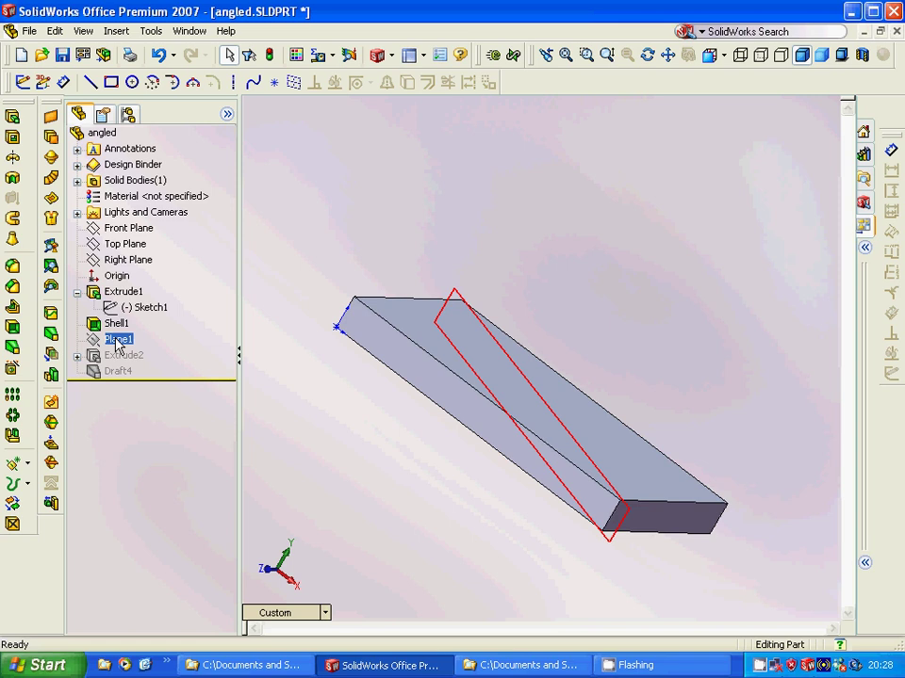
pyautogui.rightClick(115, 343)
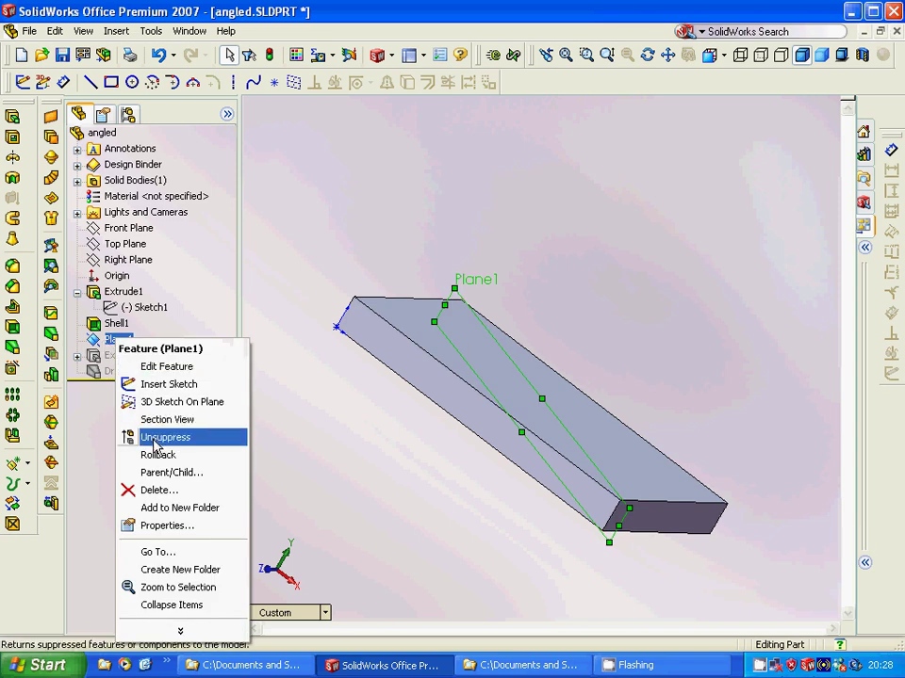
pyautogui.click(132, 438)
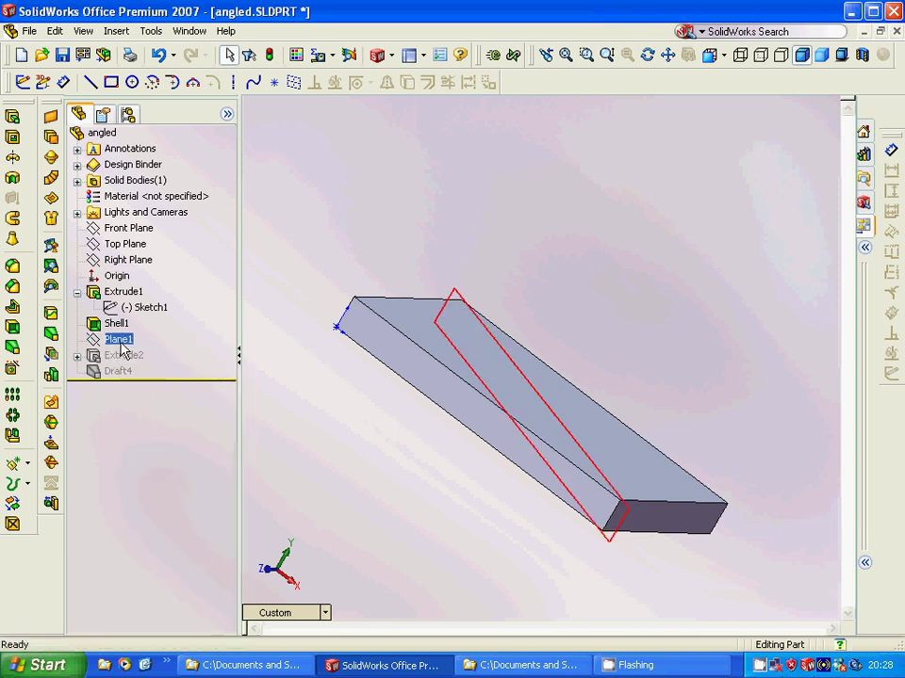
# Review Plane1's definition, checking its defining edge and vertex, then return to the FeatureManager tree.
pyautogui.rightClick(120, 344)
pyautogui.click(171, 373)
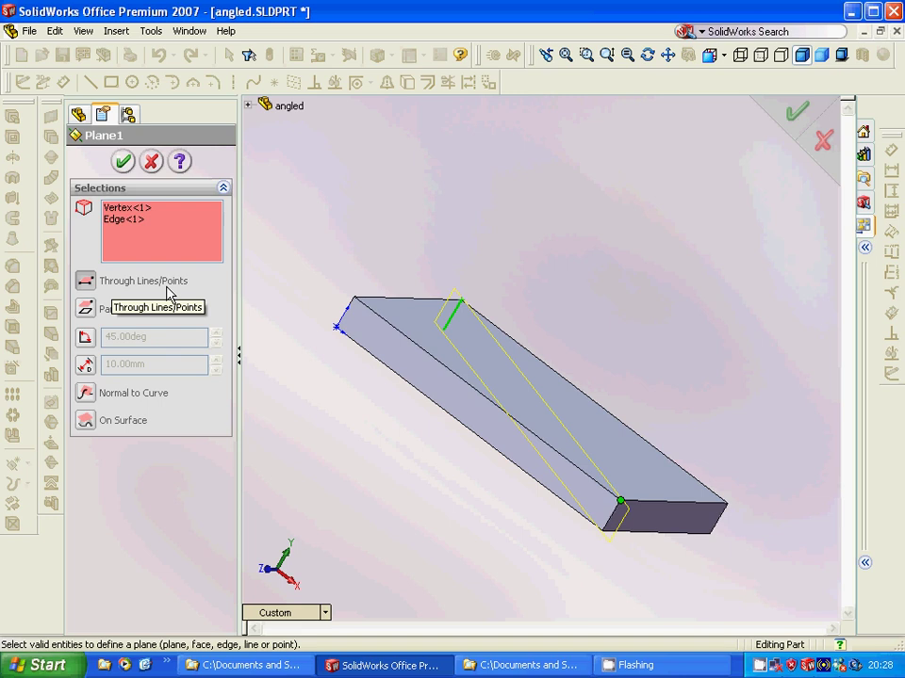
pyautogui.click(126, 220)
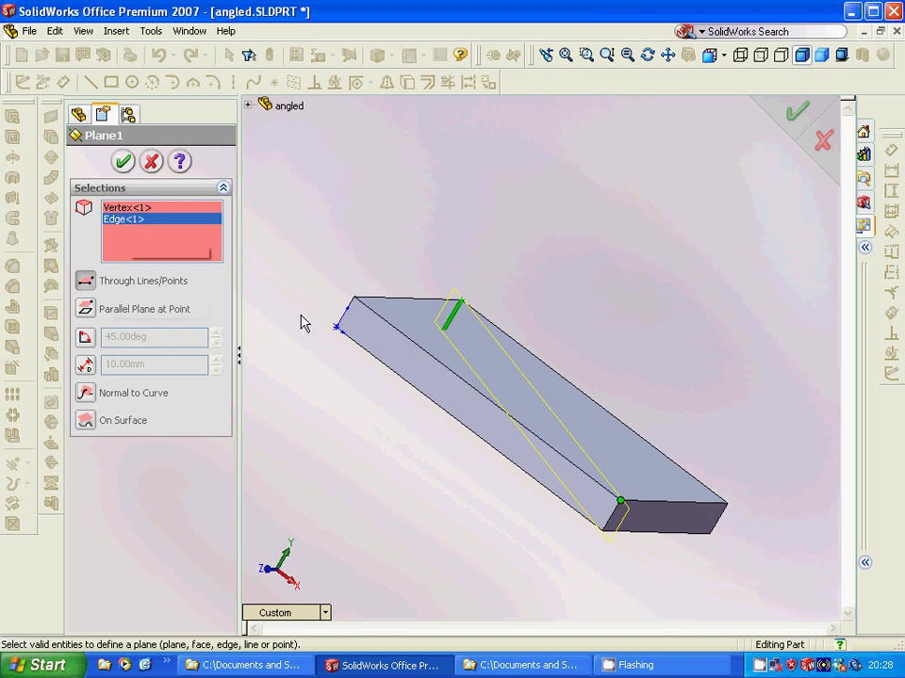
pyautogui.moveTo(343, 430); pyautogui.dragTo(389, 318, button='middle')
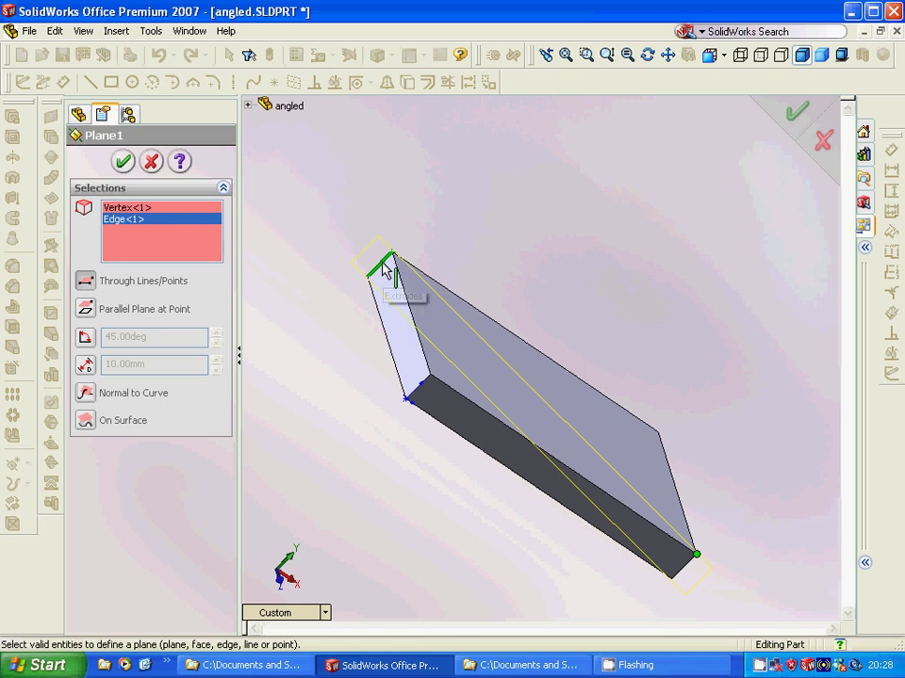
pyautogui.click(126, 208)
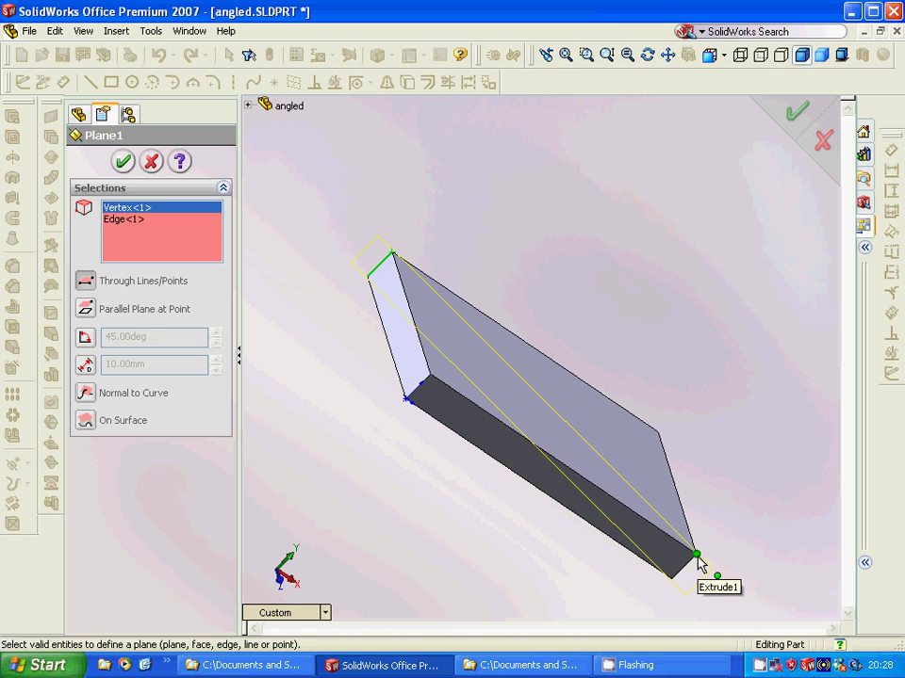
pyautogui.click(81, 114)
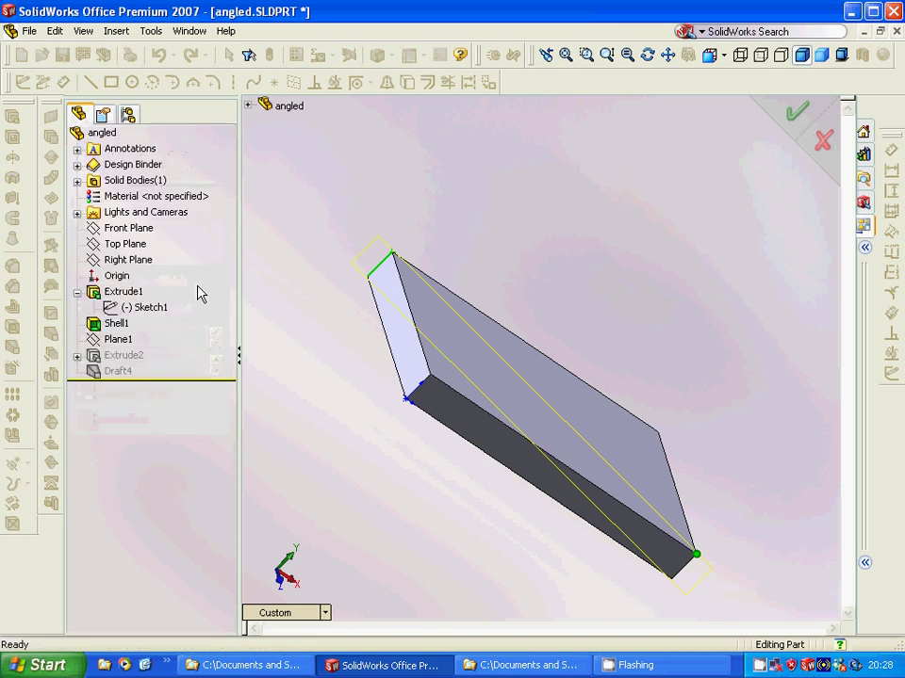
pyautogui.moveTo(320, 407); pyautogui.dragTo(270, 380, button='middle')
# Show Plane1 and expand Extrude2 to preview Sketch2's upright profile.
pyautogui.rightClick(119, 339)
pyautogui.click(160, 385)
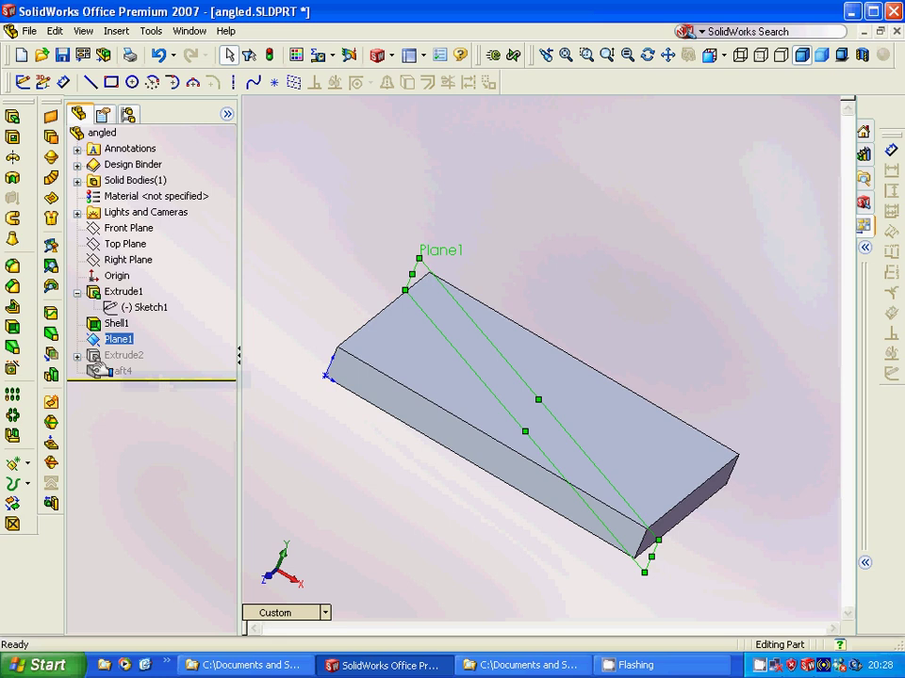
pyautogui.click(77, 355)
pyautogui.click(146, 371)
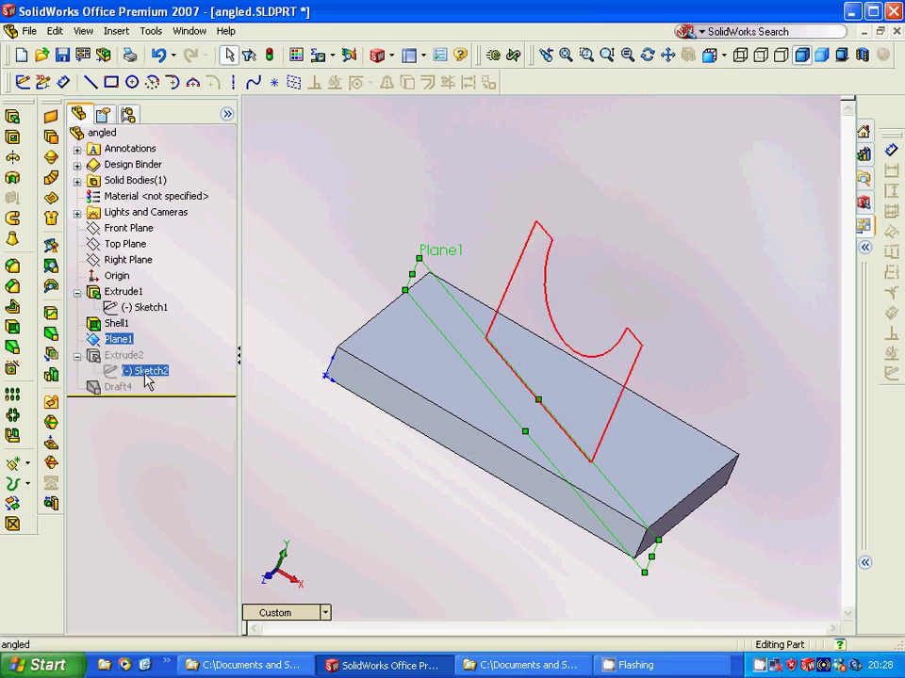
pyautogui.moveTo(354, 470); pyautogui.dragTo(283, 438, button='middle')
# Unsuppress Extrude2 to restore the upright with its half-round notch.
pyautogui.rightClick(350, 454)
pyautogui.click(132, 358)
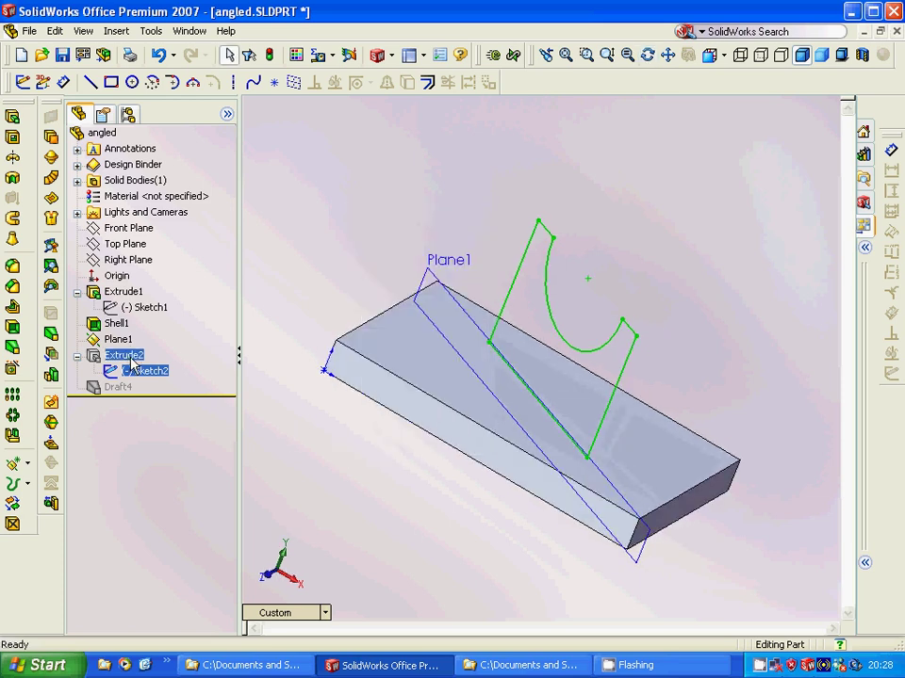
pyautogui.rightClick(132, 361)
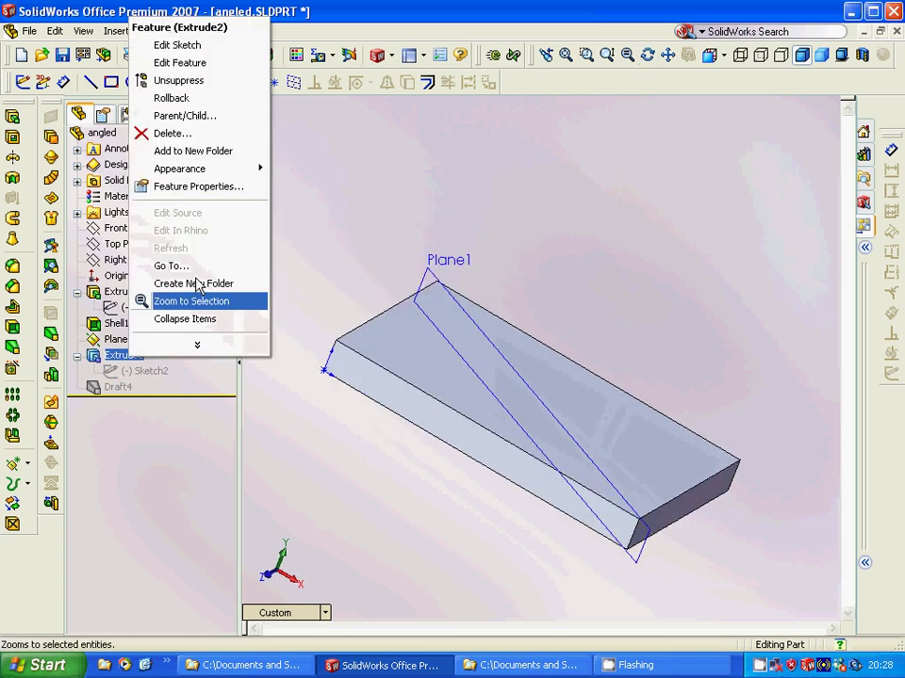
pyautogui.click(203, 91)
pyautogui.click(120, 387)
# Unsuppress Draft4 and orbit the bracket to see its back.
pyautogui.rightClick(125, 390)
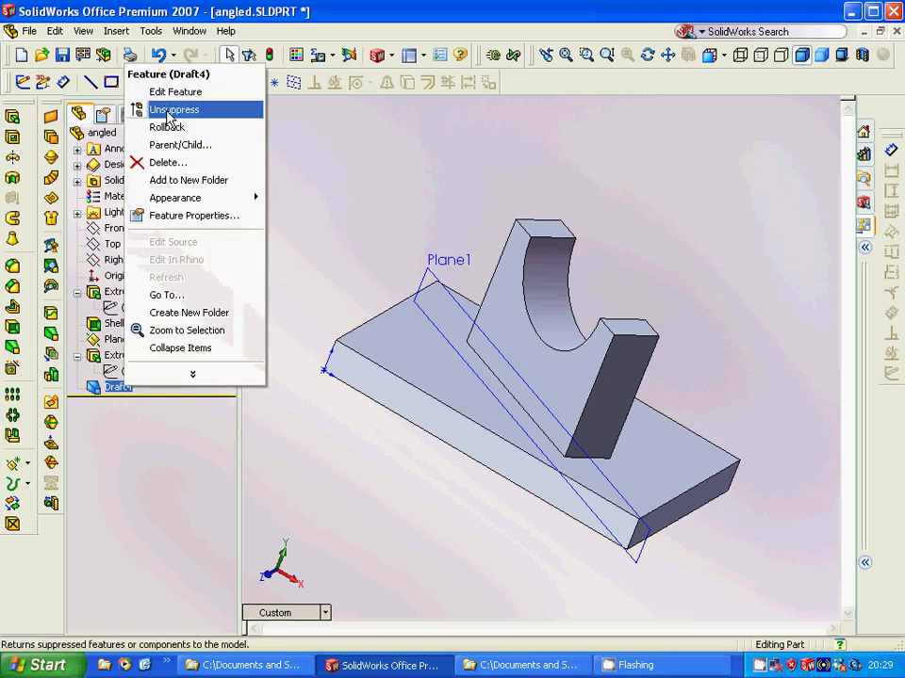
pyautogui.click(169, 109)
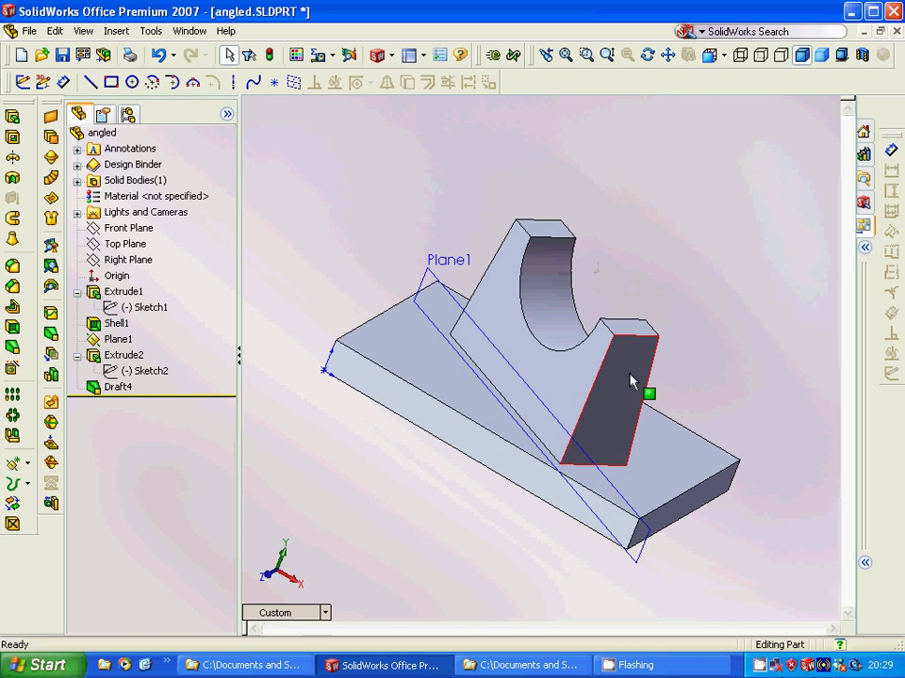
pyautogui.moveTo(419, 293); pyautogui.dragTo(458, 341, button='middle')
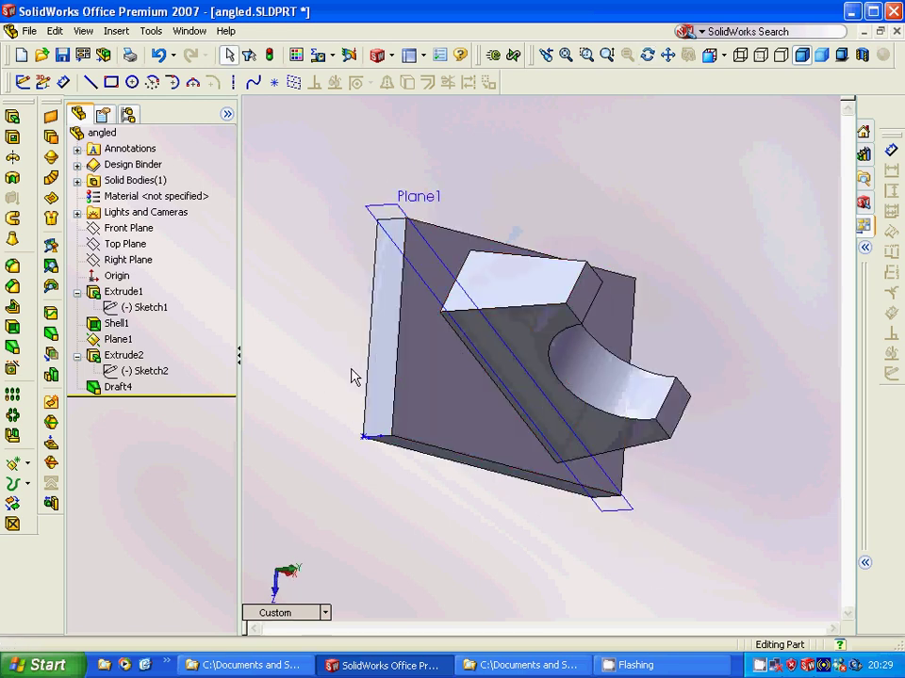
# Orbit the bracket to a new angle and bring up the Window menu's open-document list.
pyautogui.moveTo(343, 371); pyautogui.dragTo(311, 298, button='middle')
pyautogui.rightClick(311, 298)
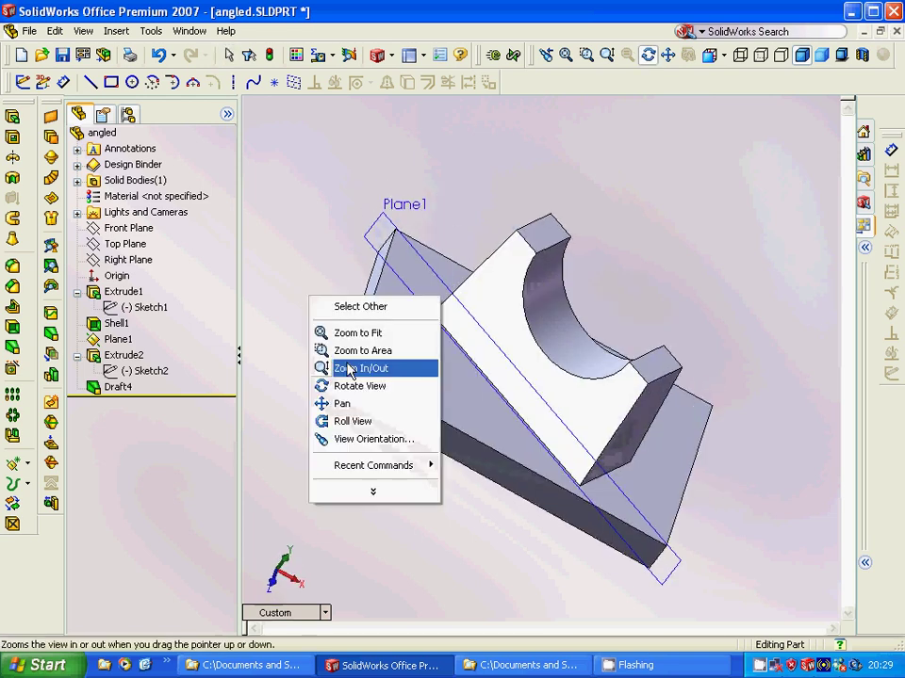
pyautogui.click(188, 30)
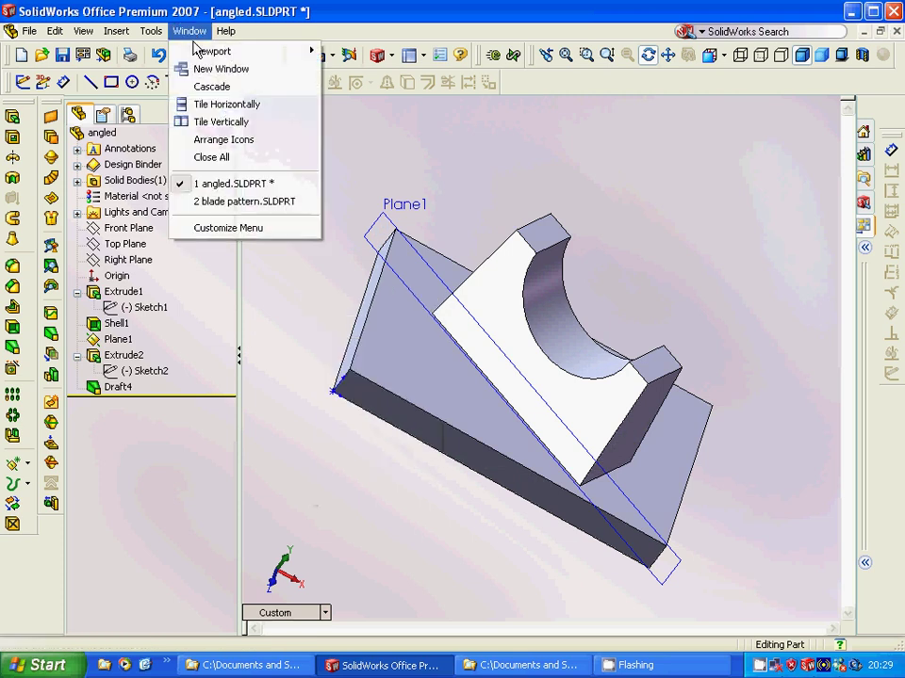
# Switch to 2 blade pattern.SLDPRT and orbit to a top-down view of the impeller.
pyautogui.click(228, 202)
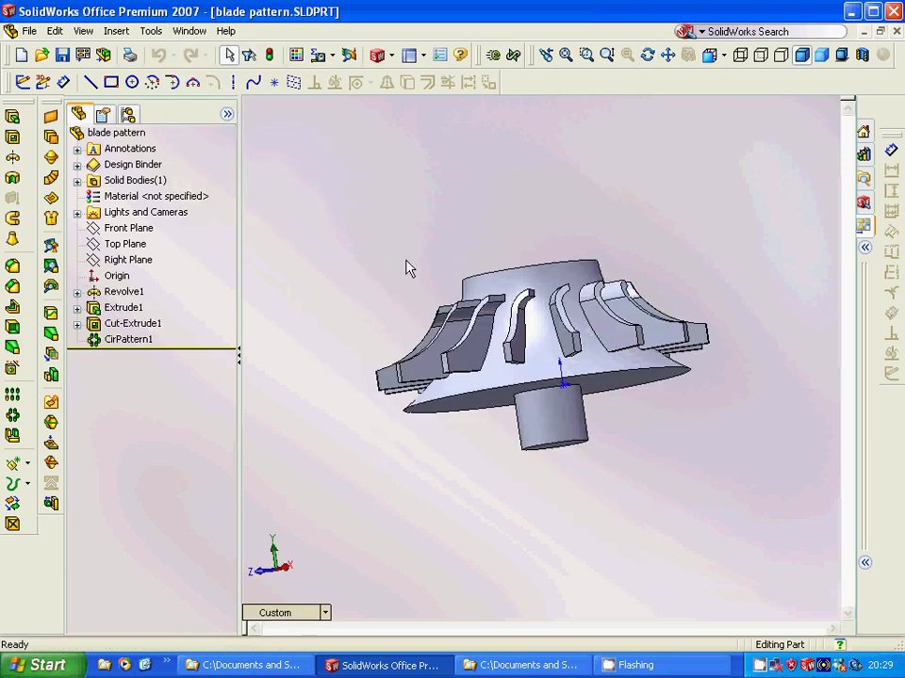
pyautogui.moveTo(408, 264); pyautogui.dragTo(325, 350, button='middle')
pyautogui.moveTo(273, 294); pyautogui.dragTo(353, 299, button='middle')
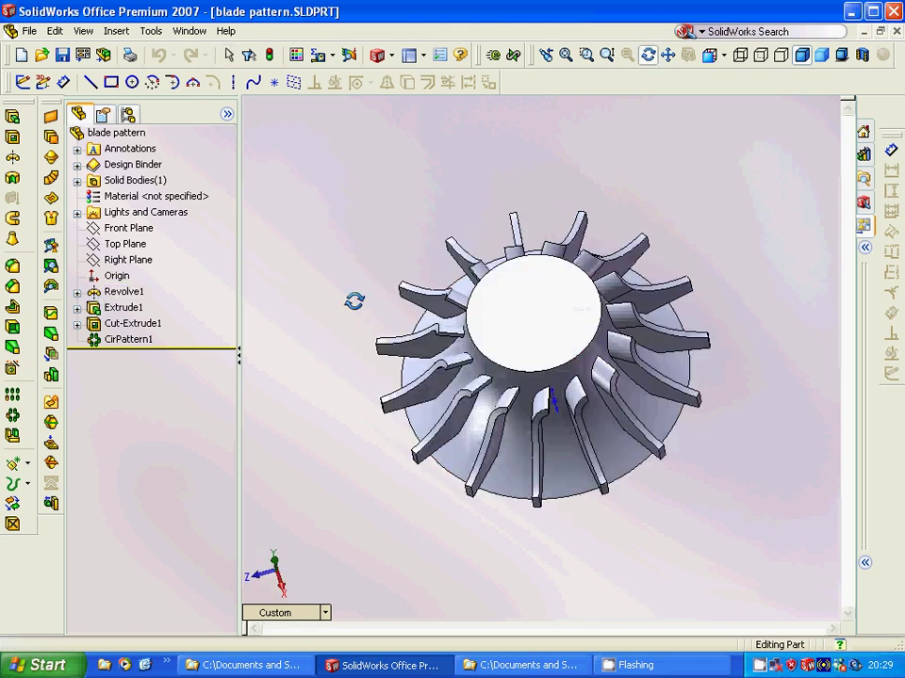
pyautogui.rightClick(124, 294)
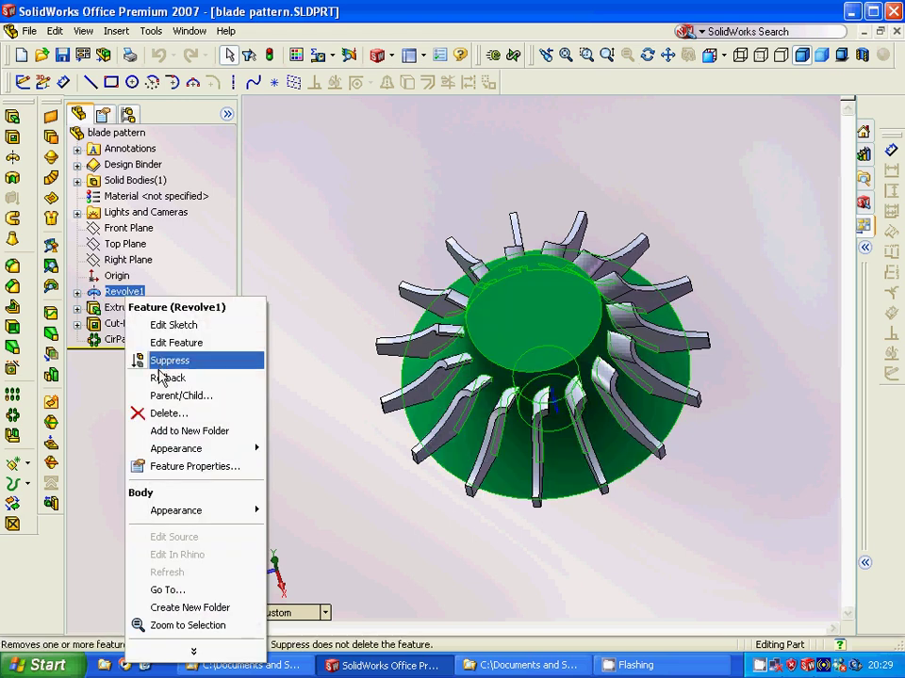
# Suppress Revolve1 and every later feature, then select its Sketch1.
pyautogui.click(167, 362)
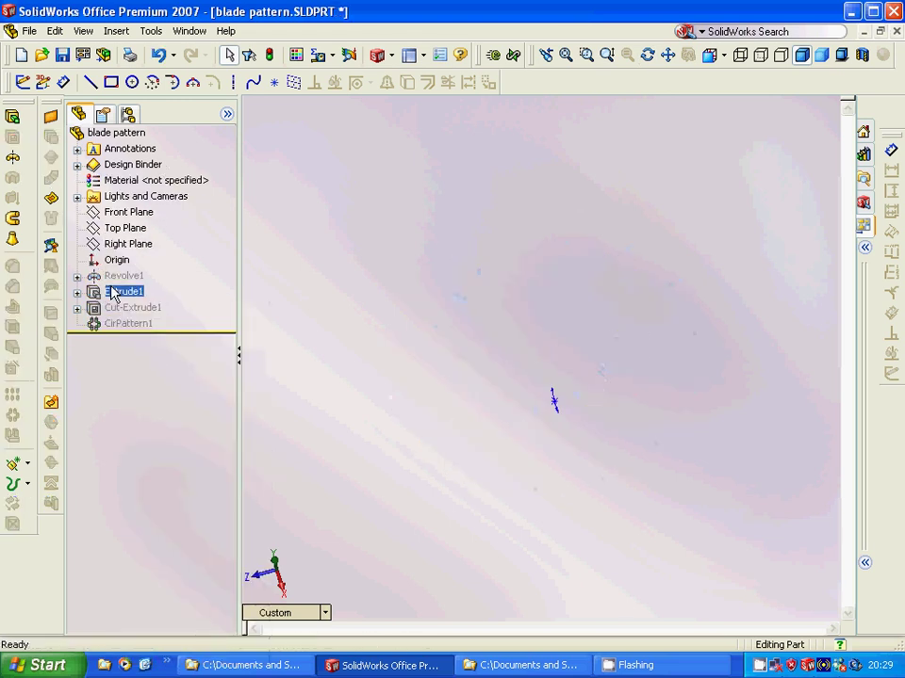
pyautogui.click(78, 277)
pyautogui.click(144, 292)
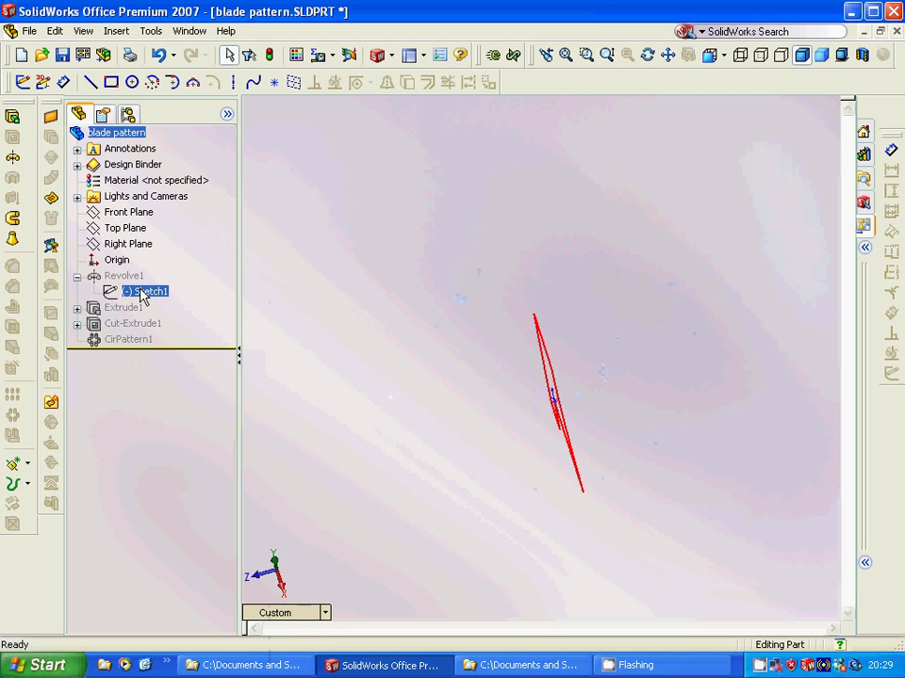
# Show the Front Plane with Sketch1 and view the hub profile in Front orientation.
pyautogui.click(124, 213)
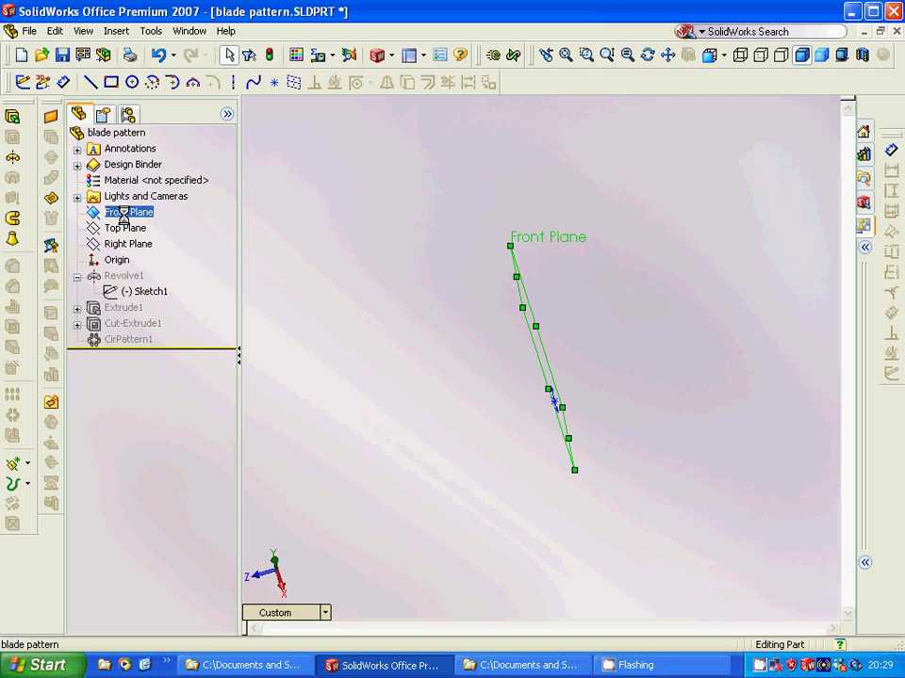
pyautogui.click(146, 292)
pyautogui.moveTo(323, 327); pyautogui.dragTo(250, 344, button='middle')
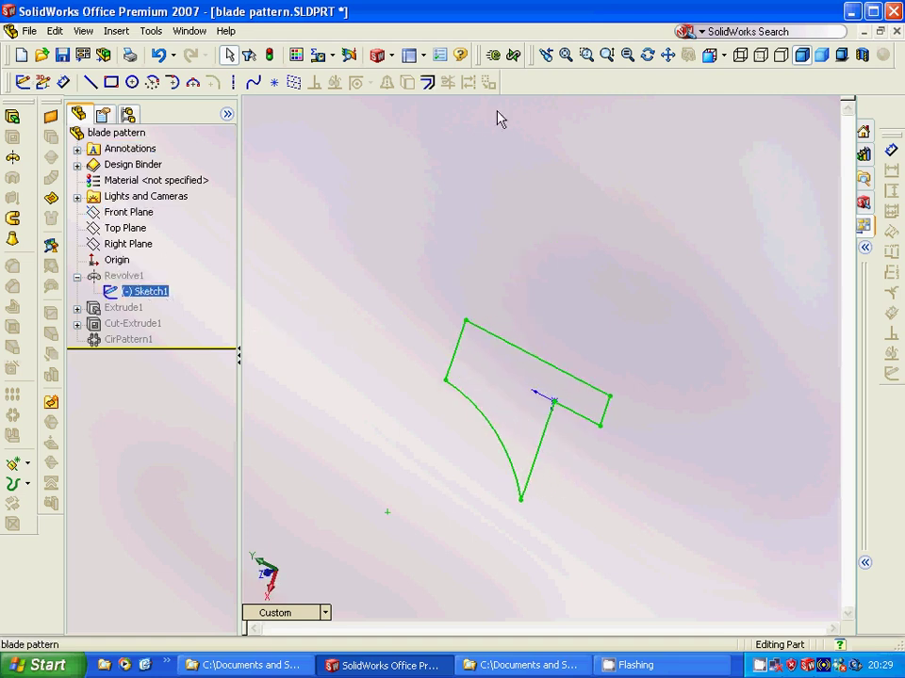
pyautogui.click(723, 56)
pyautogui.click(758, 85)
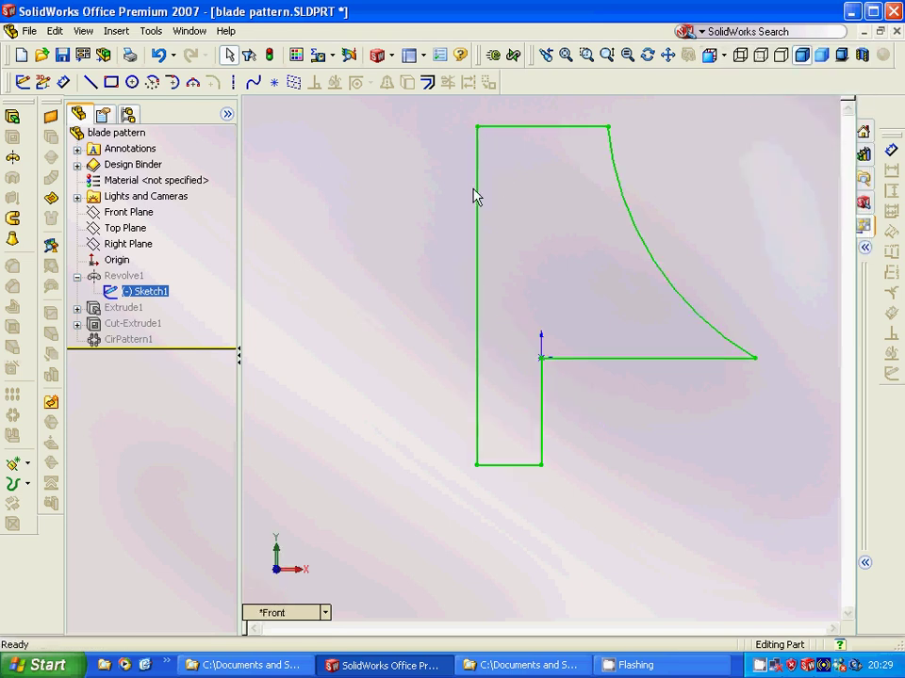
pyautogui.rightClick(125, 276)
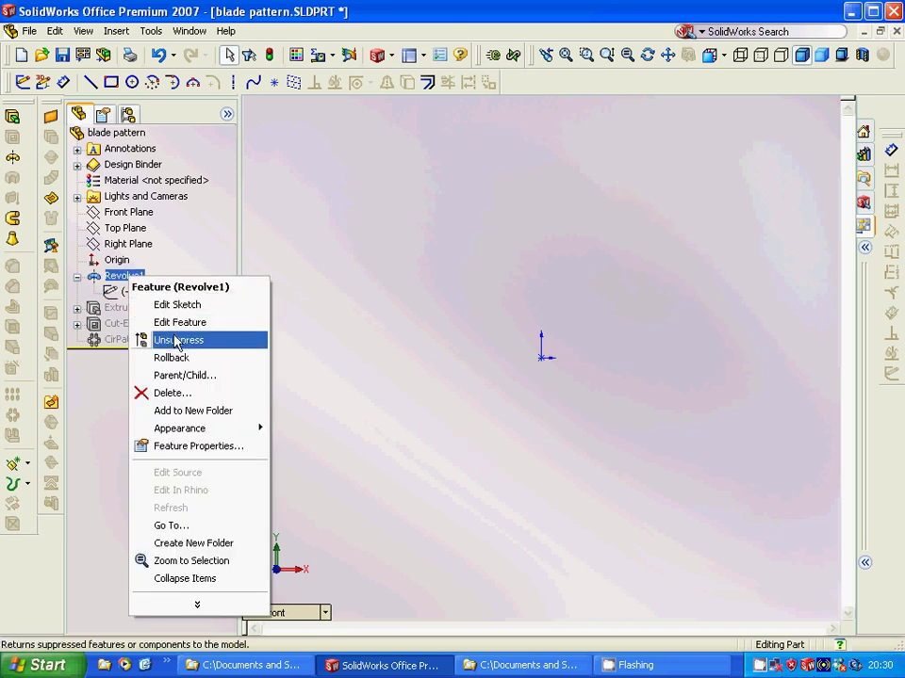
# Unsuppress Revolve1 to bring back the flared hub body.
pyautogui.click(176, 343)
pyautogui.moveTo(324, 398)
pyautogui.mouseDown(button='middle')
pyautogui.moveTo(308, 440)
pyautogui.moveTo(309, 385)
pyautogui.mouseUp(button='middle')
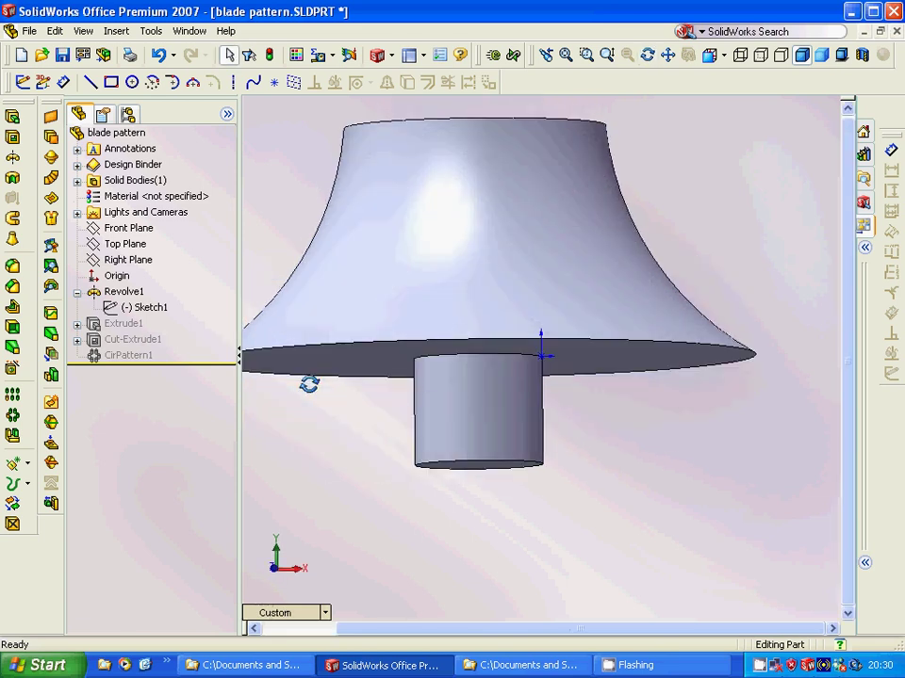
pyautogui.click(111, 326)
pyautogui.click(126, 357)
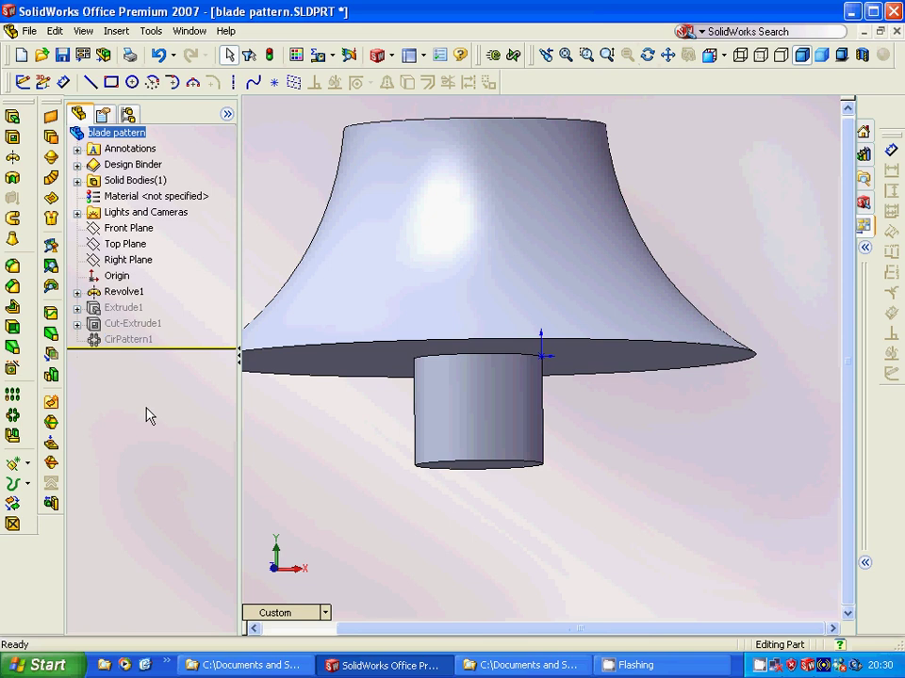
# Expand Extrude1 and select Sketch2 to preview the blade outline on the hub.
pyautogui.click(77, 307)
pyautogui.click(149, 324)
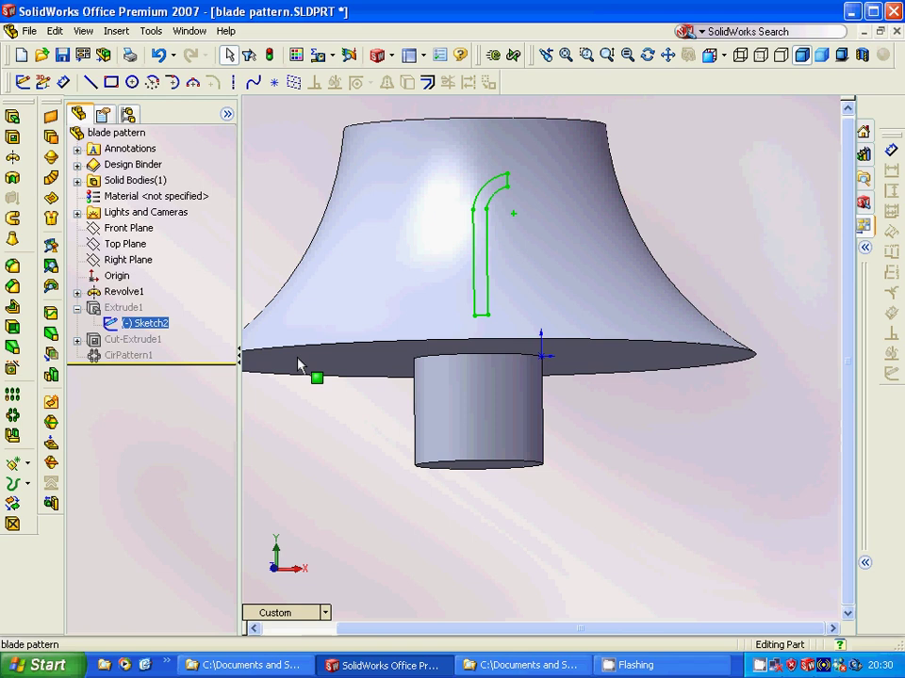
pyautogui.moveTo(386, 421); pyautogui.dragTo(366, 458, button='middle')
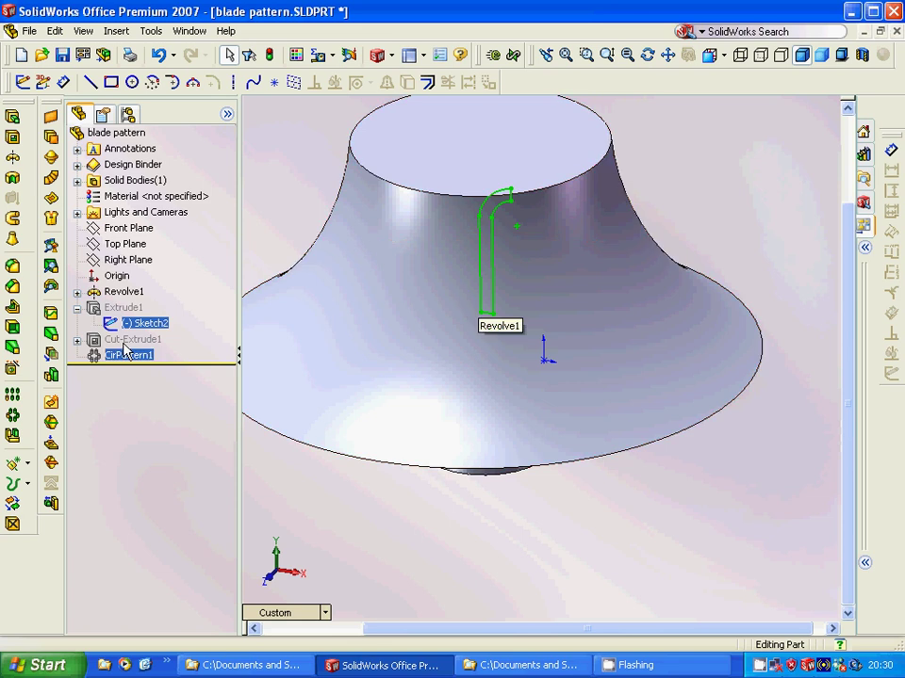
# Unsuppress Extrude1 to add a single blade, then select Cut-Extrude1's Sketch3 cut profile.
pyautogui.rightClick(126, 308)
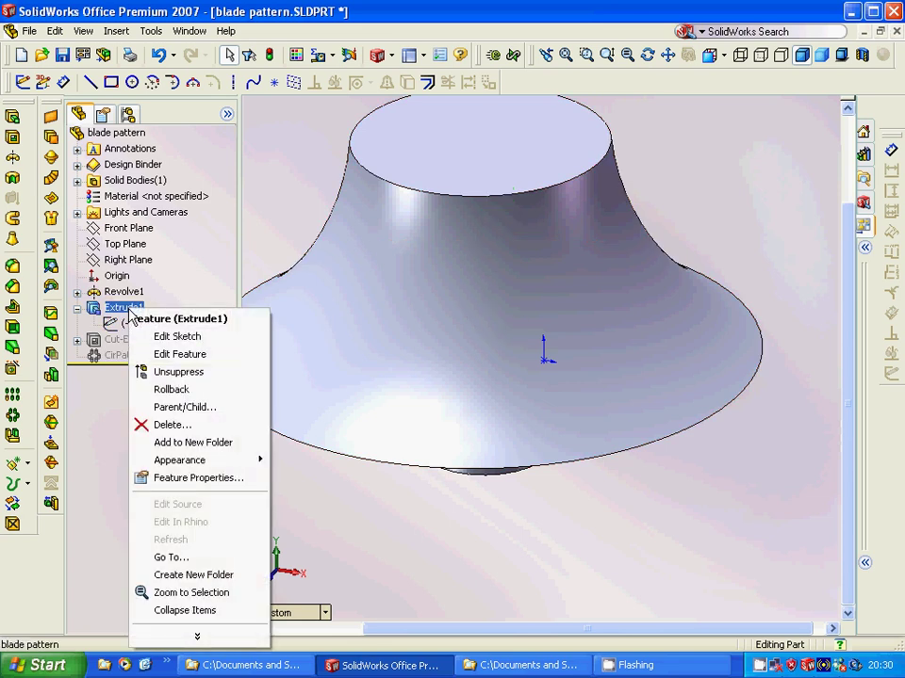
pyautogui.click(178, 376)
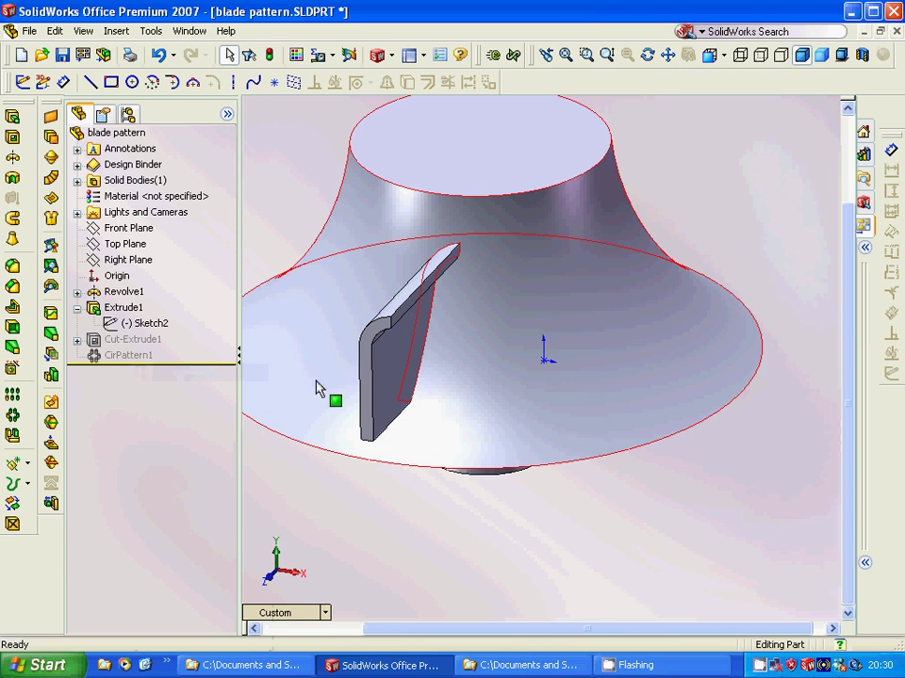
pyautogui.click(77, 308)
pyautogui.click(77, 323)
pyautogui.click(141, 339)
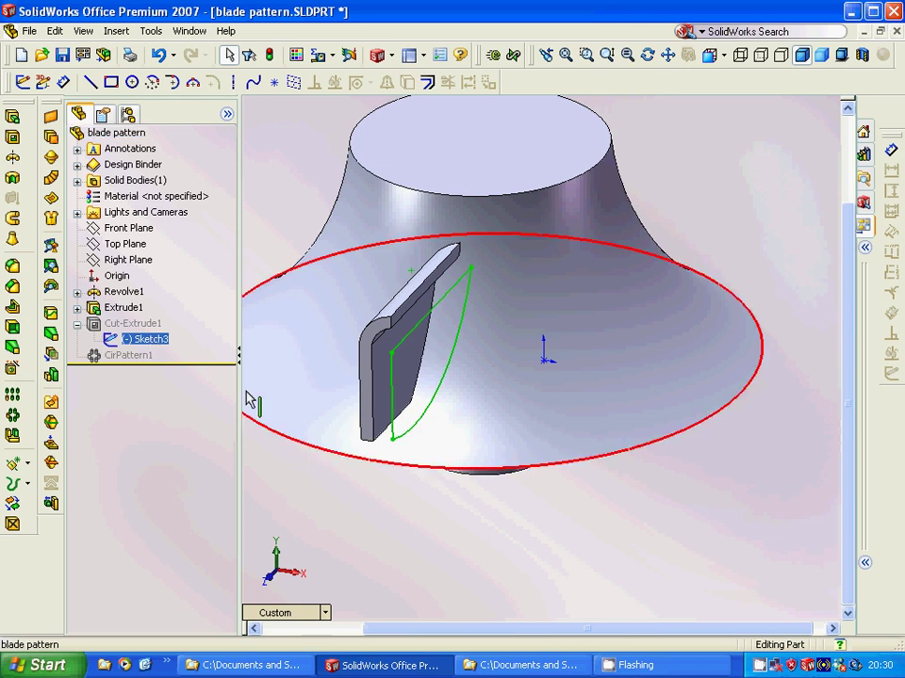
# Show the Right Plane and Sketch3, then view the part from the Right orientation, centred.
pyautogui.click(128, 261)
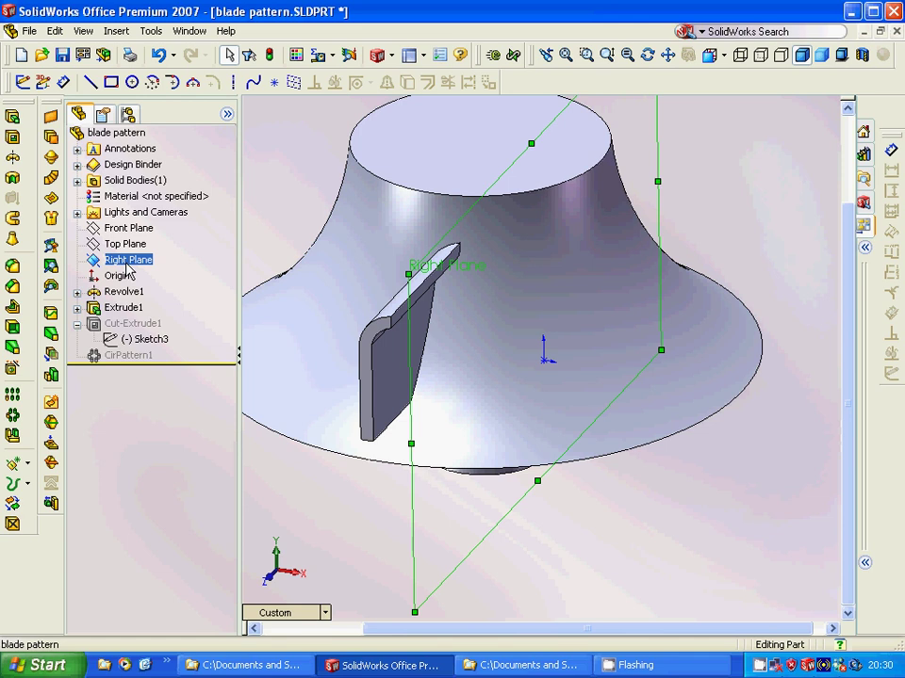
pyautogui.moveTo(337, 479); pyautogui.dragTo(283, 456, button='middle')
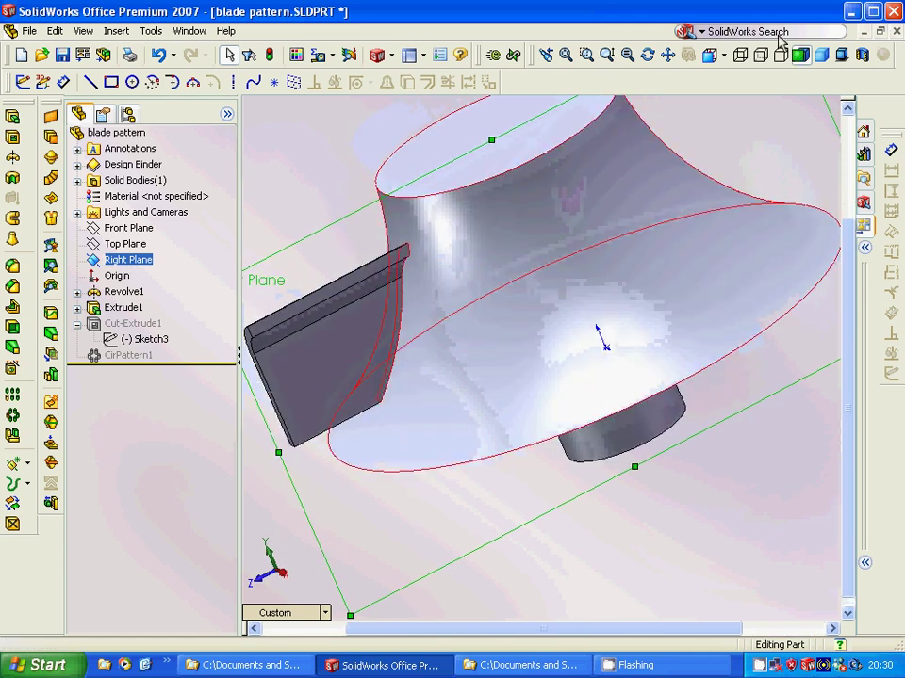
pyautogui.click(723, 55)
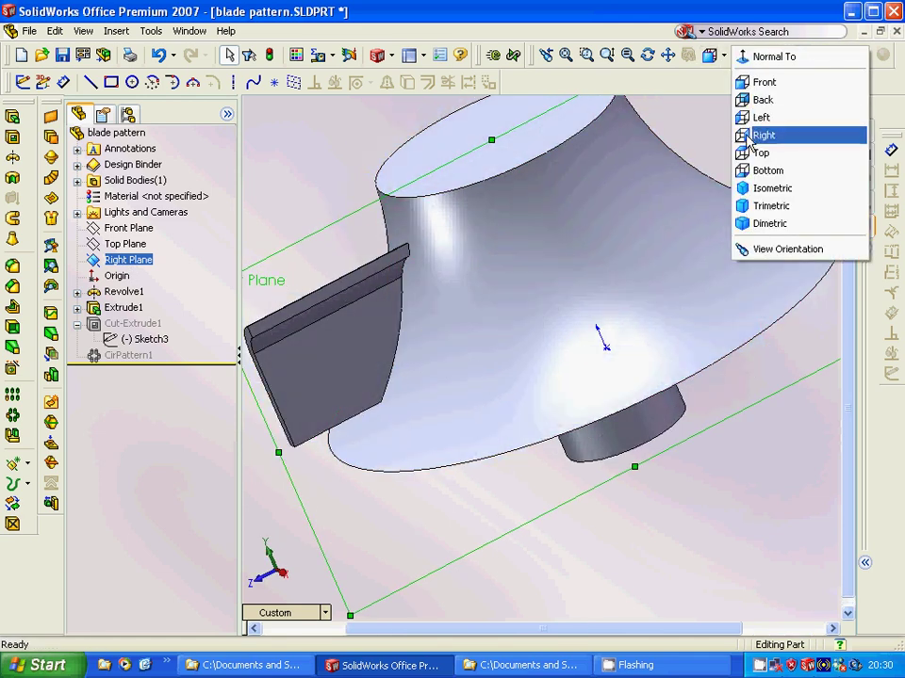
pyautogui.click(765, 135)
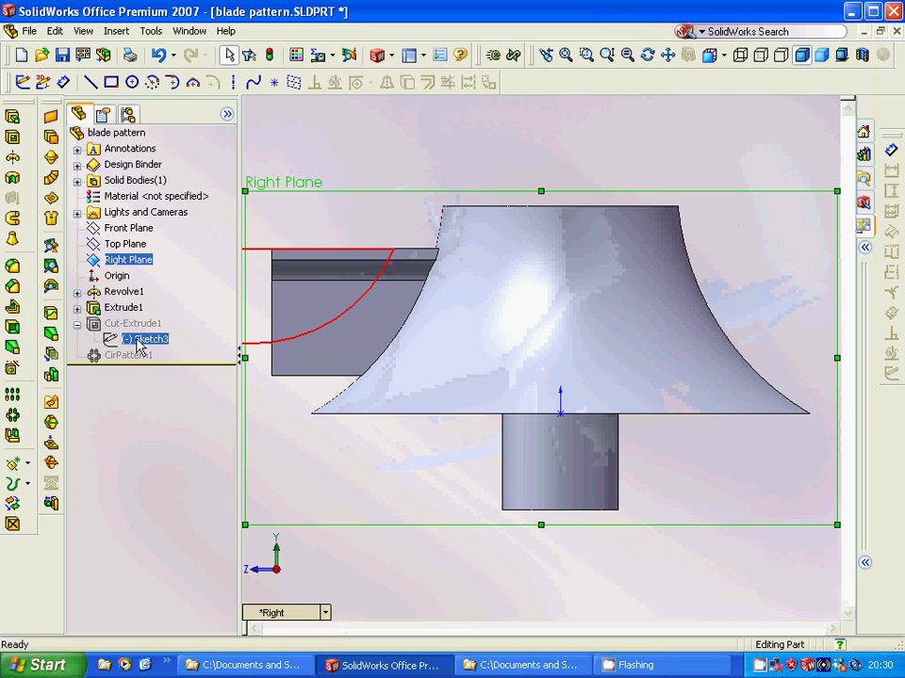
pyautogui.click(137, 339)
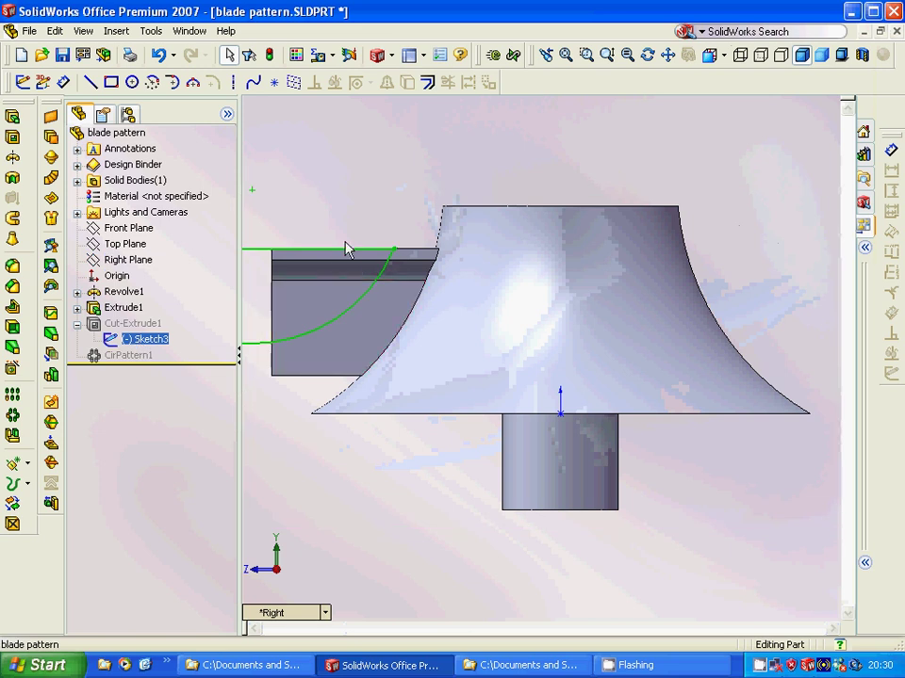
pyautogui.click(673, 55)
pyautogui.moveTo(461, 211); pyautogui.dragTo(526, 235)
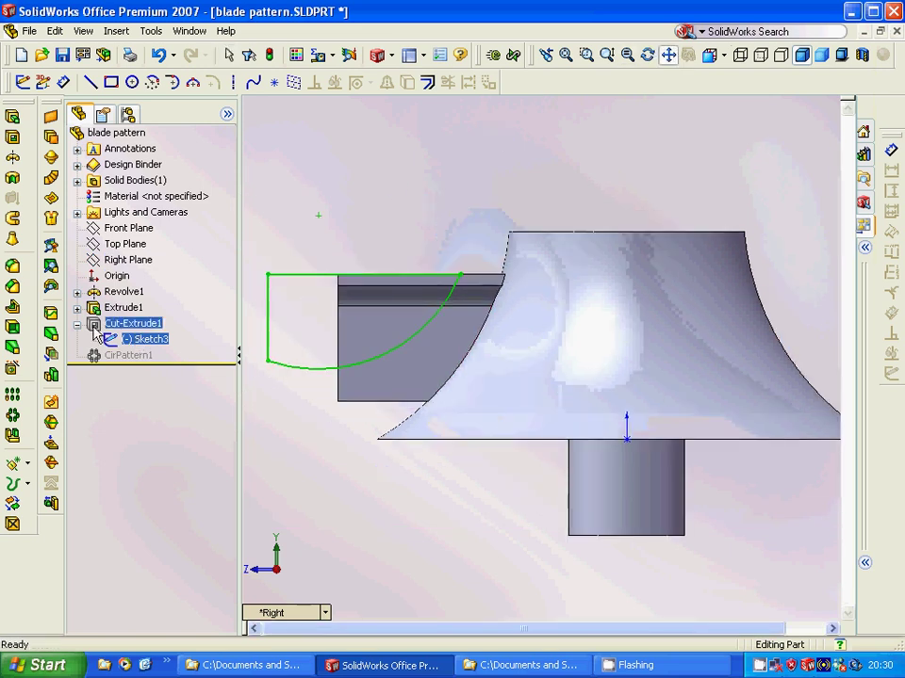
# Unsuppress Cut-Extrude1 so the blade's outer end is trimmed into a curve.
pyautogui.rightClick(128, 326)
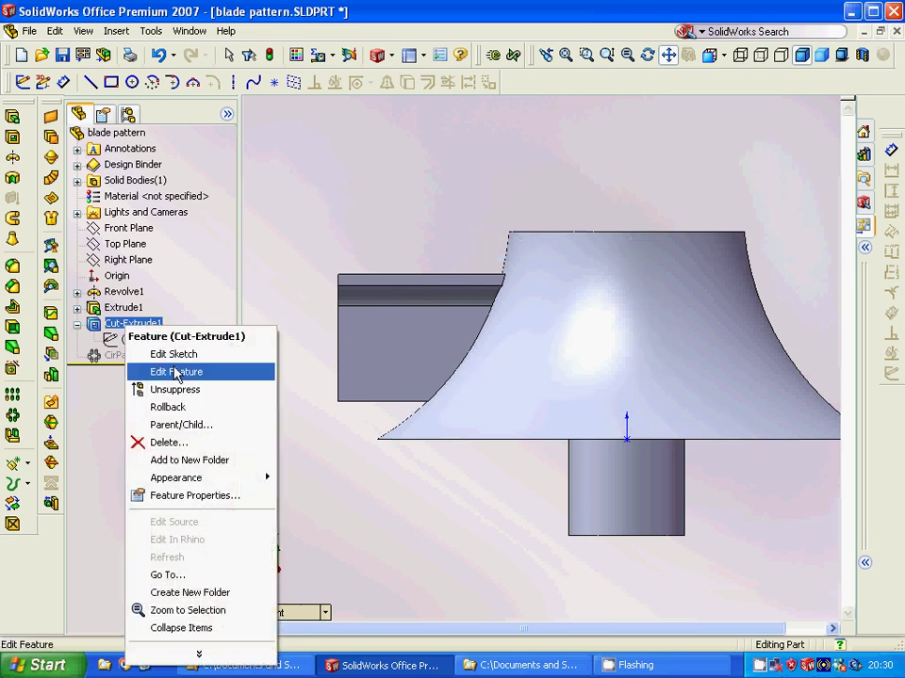
pyautogui.click(166, 389)
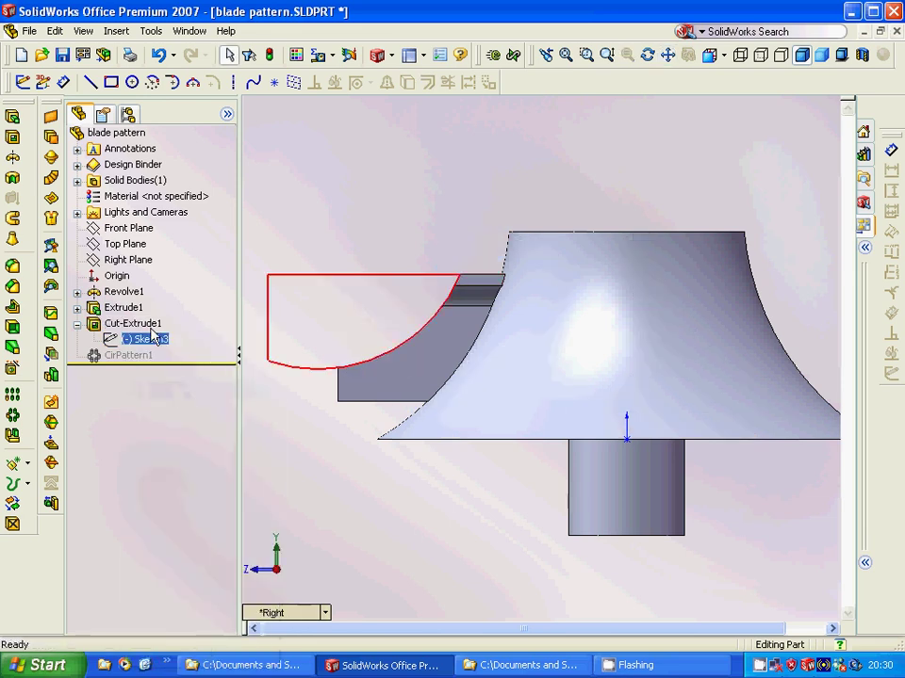
pyautogui.click(78, 323)
pyautogui.click(97, 339)
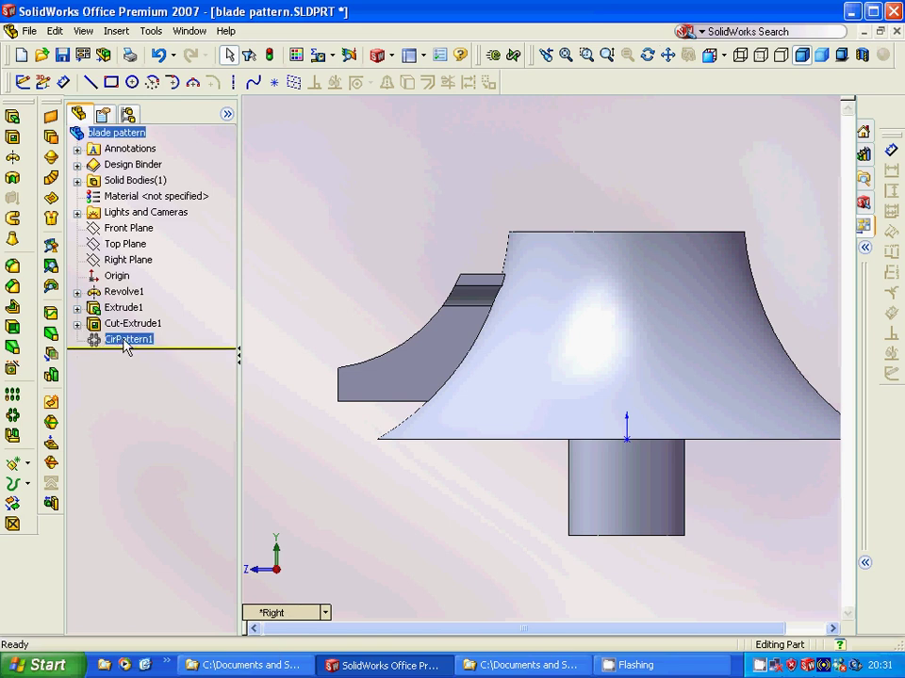
# Unsuppress CirPattern1 to repeat the blade around the hub, then view the impeller from above.
pyautogui.rightClick(126, 344)
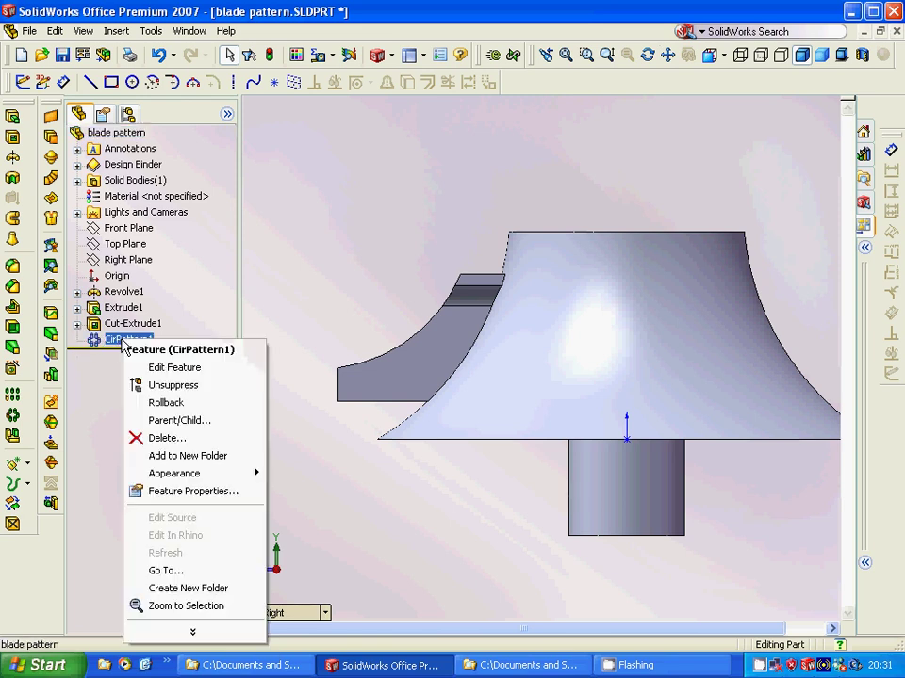
pyautogui.click(156, 386)
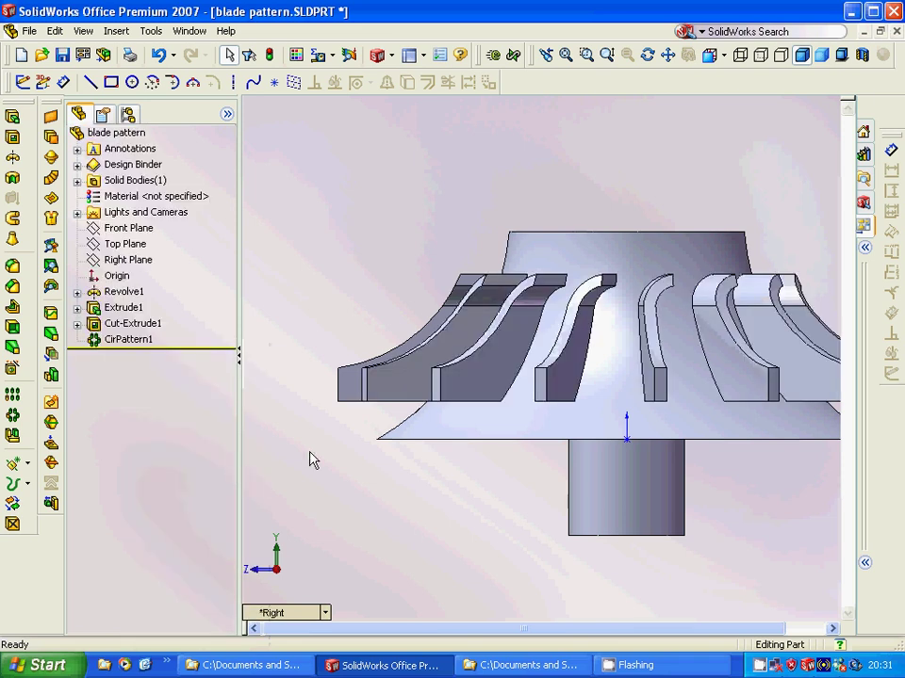
pyautogui.rightClick(312, 456)
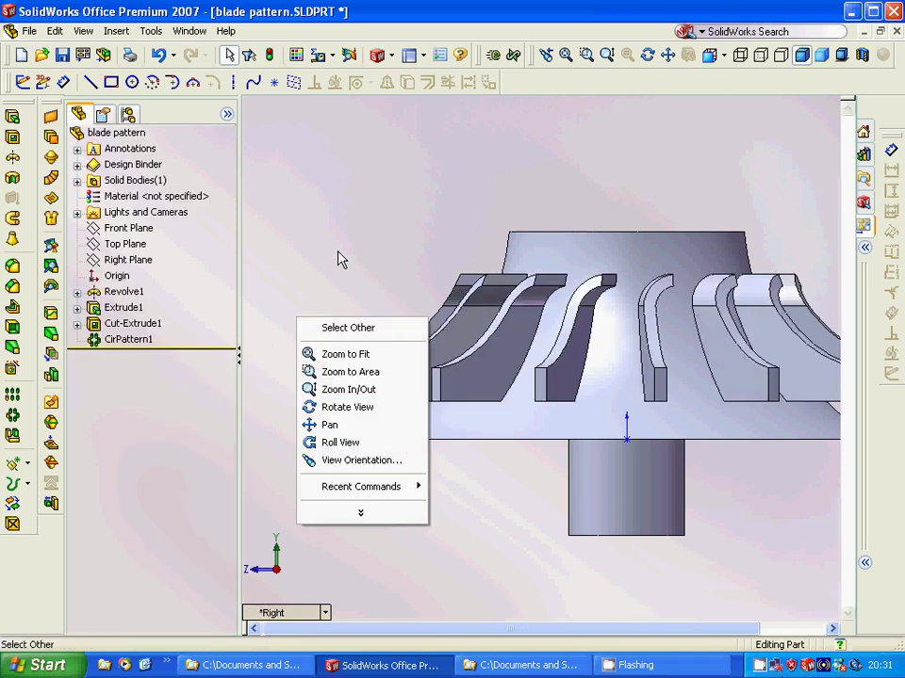
pyautogui.moveTo(340, 260); pyautogui.dragTo(328, 365, button='middle')
pyautogui.moveTo(317, 258); pyautogui.dragTo(317, 239, button='middle')
pyautogui.rightClick(316, 239)
pyautogui.click(280, 179)
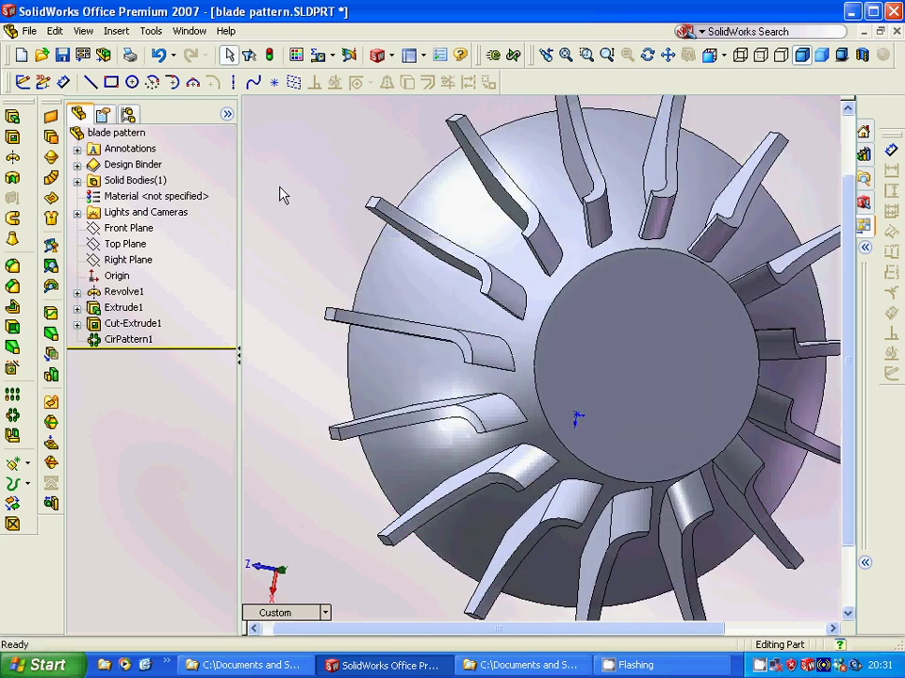